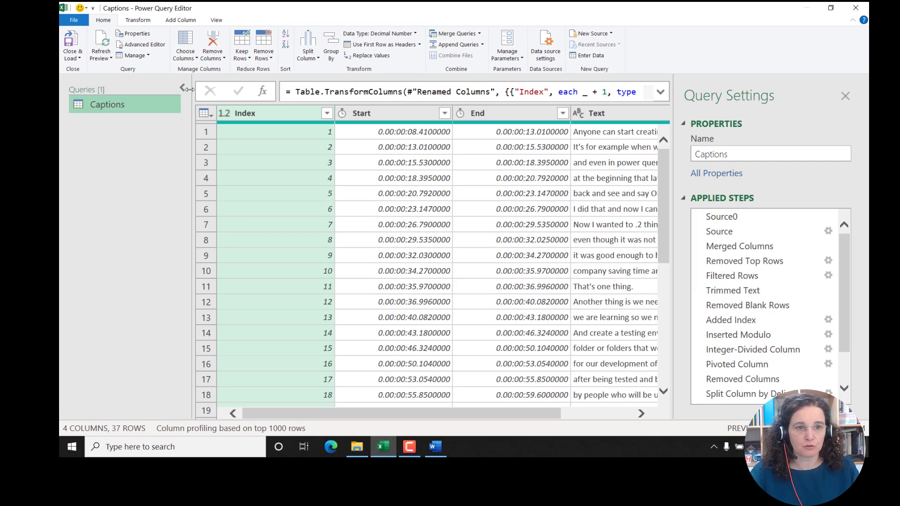
Examine the Captions query from Source0 and the raw Source rows through to its final Added to Column step
click(182, 89)
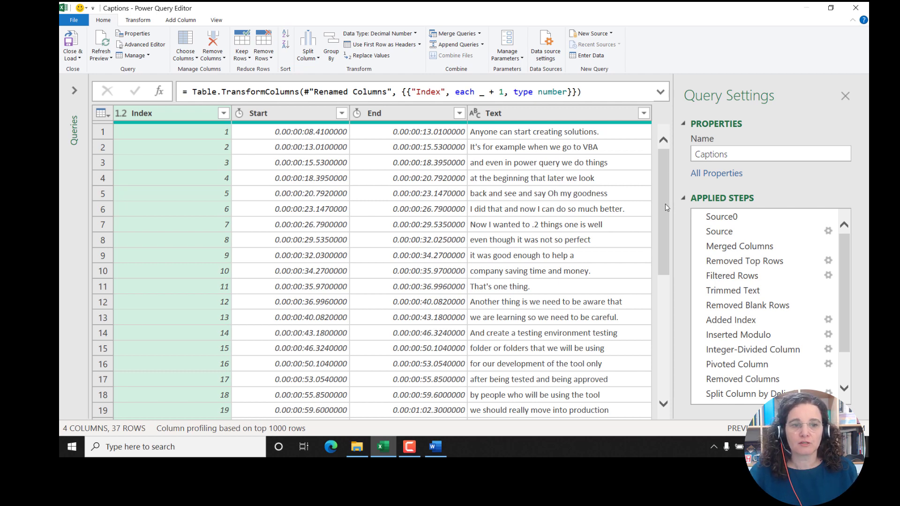
click(722, 217)
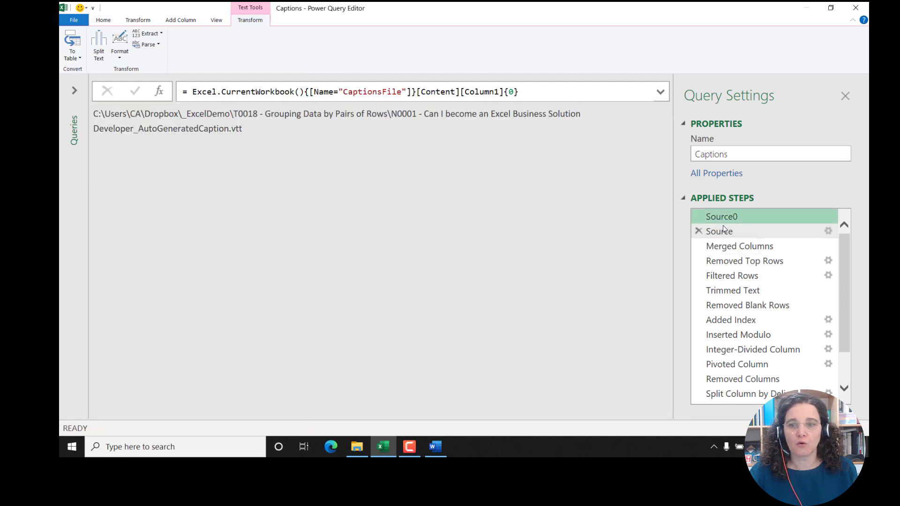
click(725, 232)
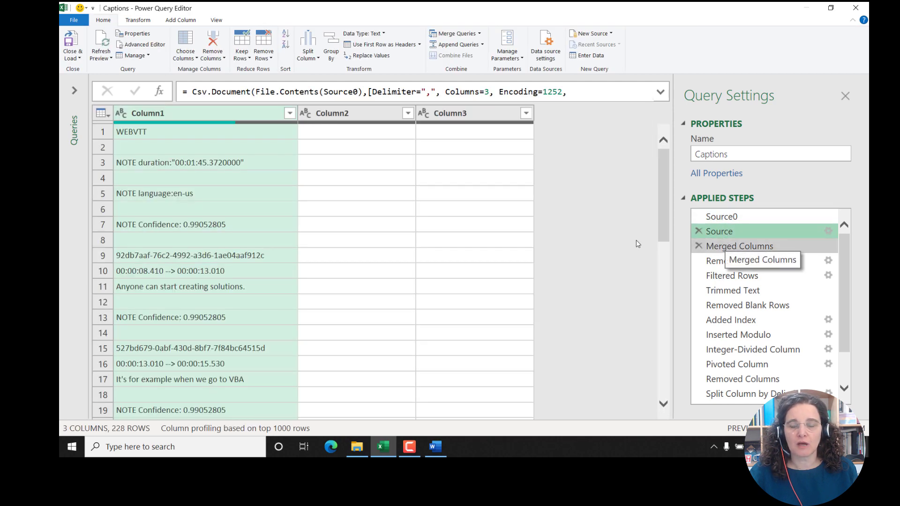
scroll(195, 261, down, 5)
scroll(195, 261, down, 9)
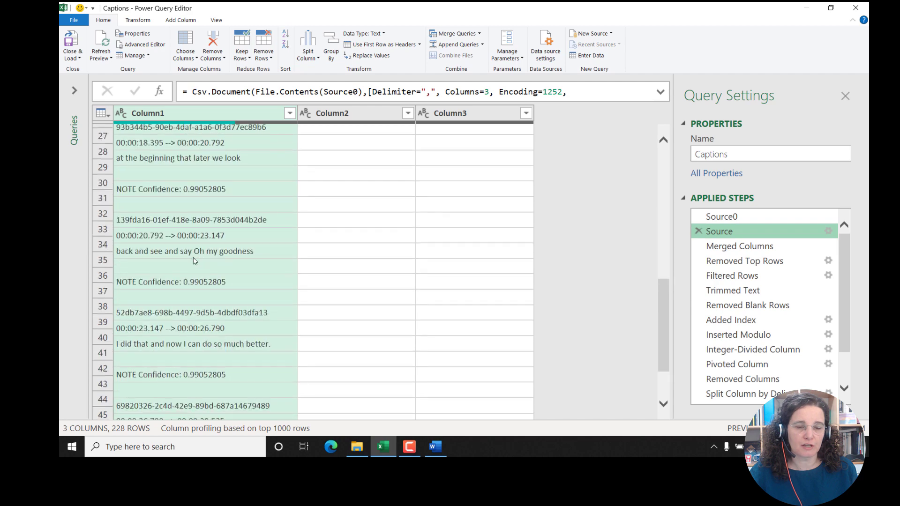
scroll(195, 261, down, 6)
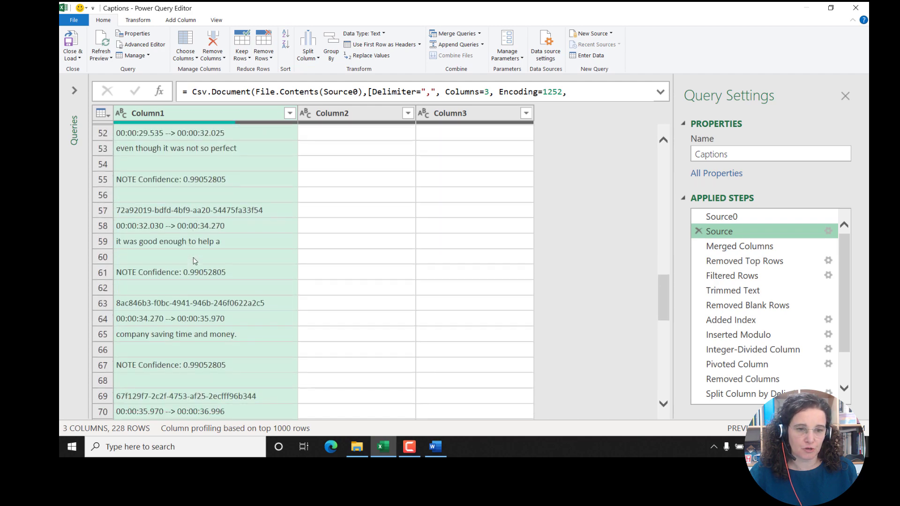
scroll(776, 310, down, 3)
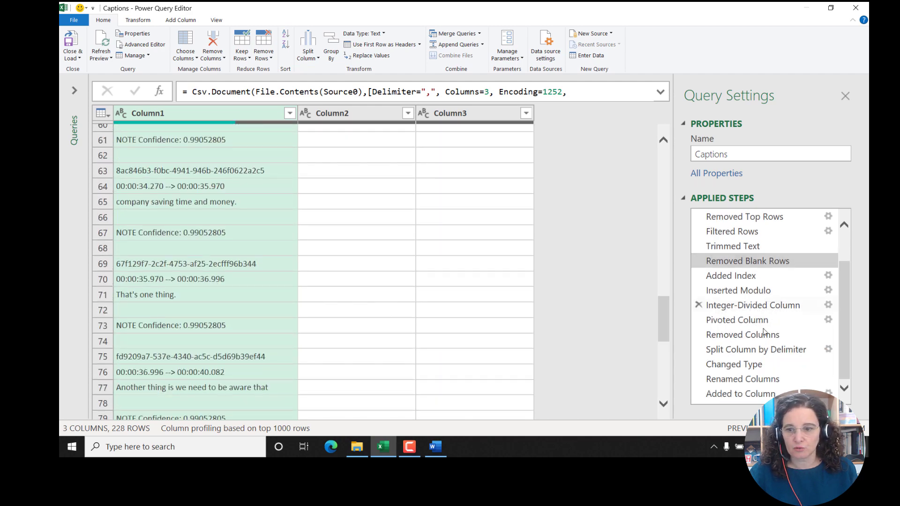
click(740, 394)
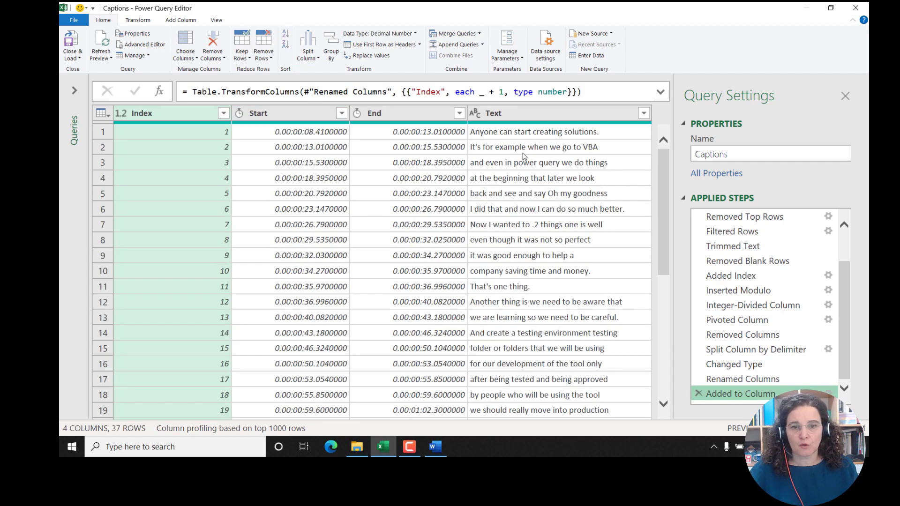
Close the query editor, return to the worksheet and hide the list of queries and connections
click(856, 8)
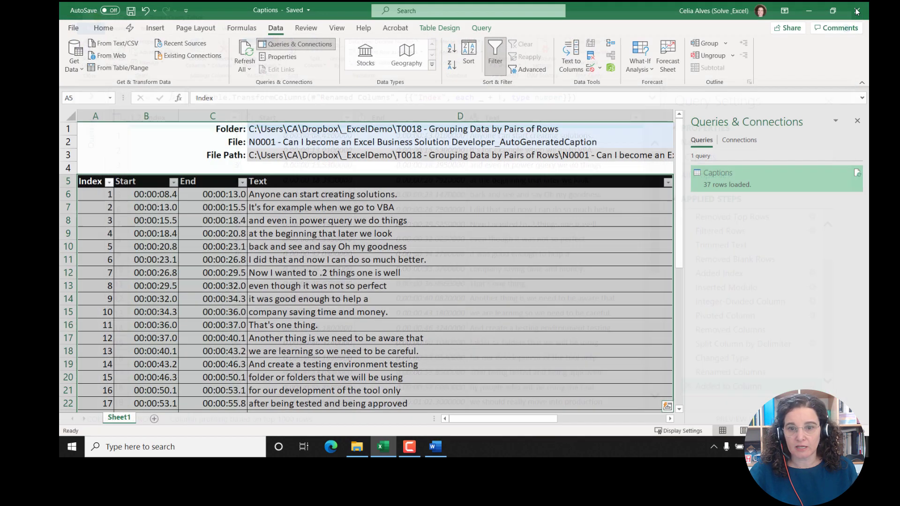
click(858, 121)
click(294, 238)
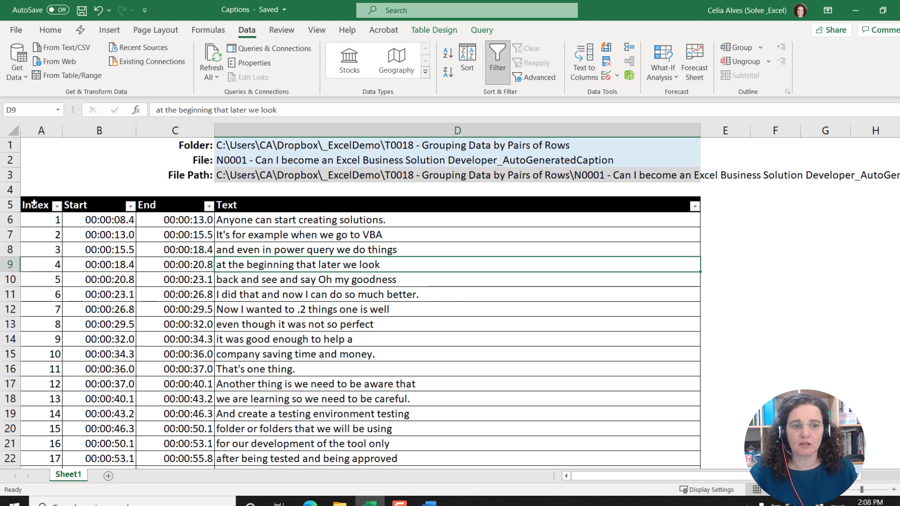
Examine the caption table, comparing the Text, Start and End values of its first two rows as a pair
drag(37, 206, 349, 404)
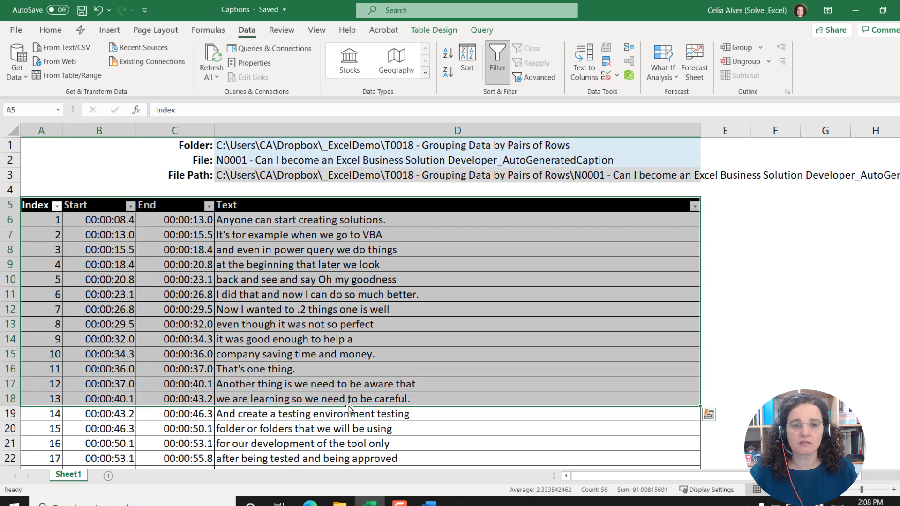
click(358, 338)
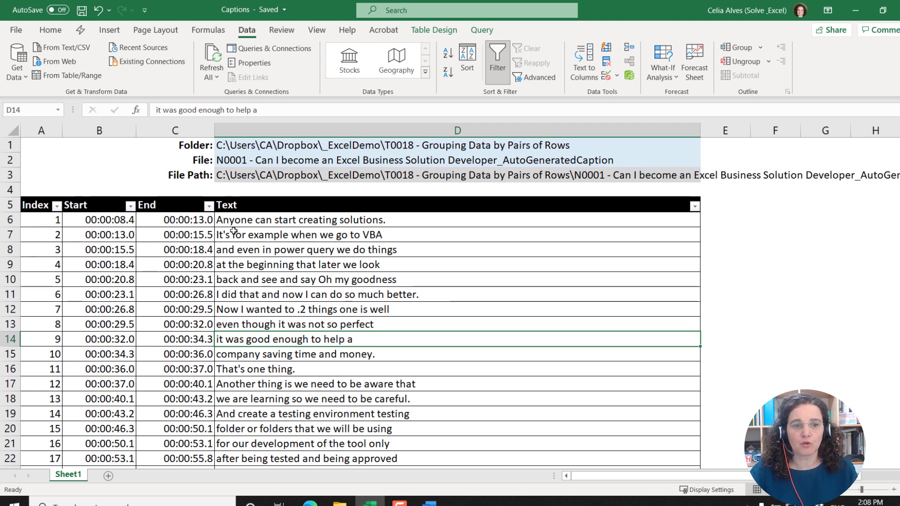
drag(233, 221, 238, 233)
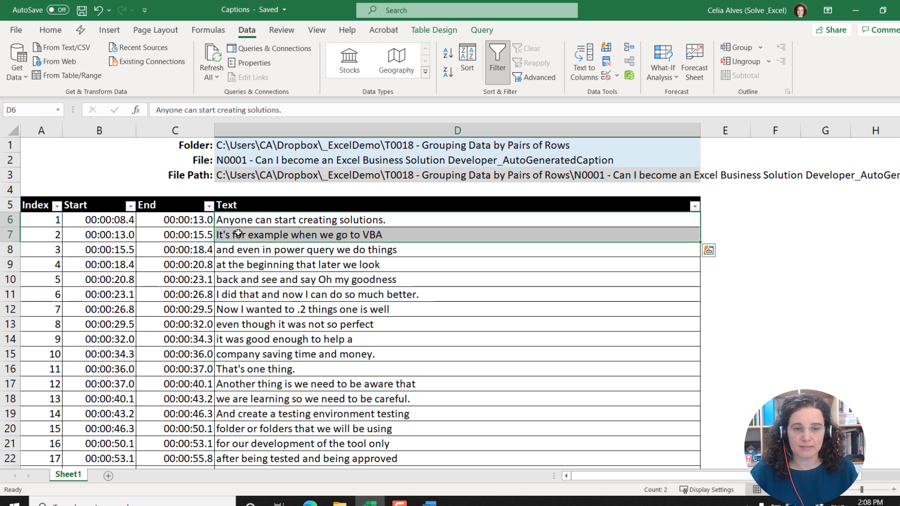
click(78, 221)
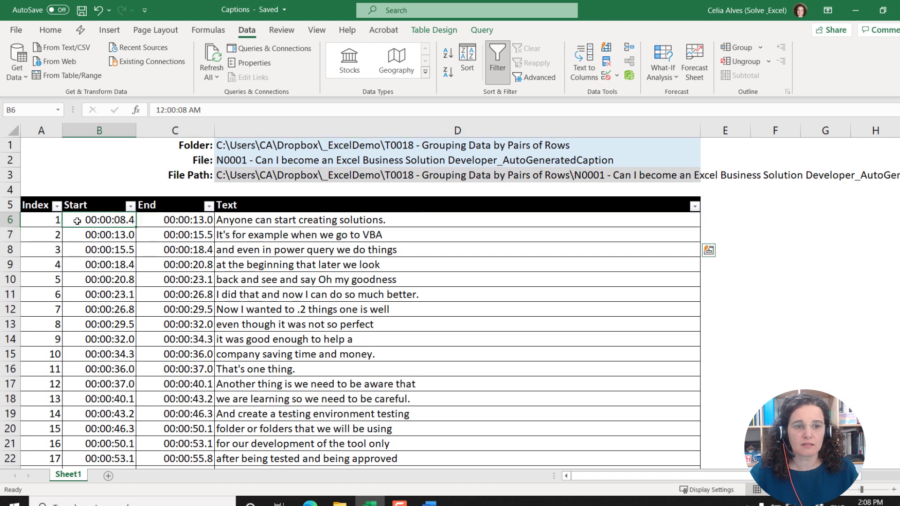
drag(77, 221, 103, 235)
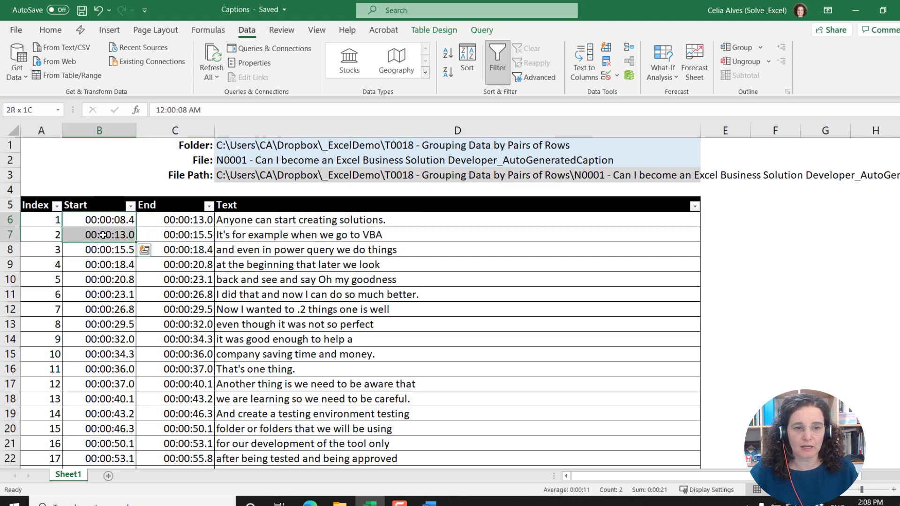
drag(175, 221, 177, 228)
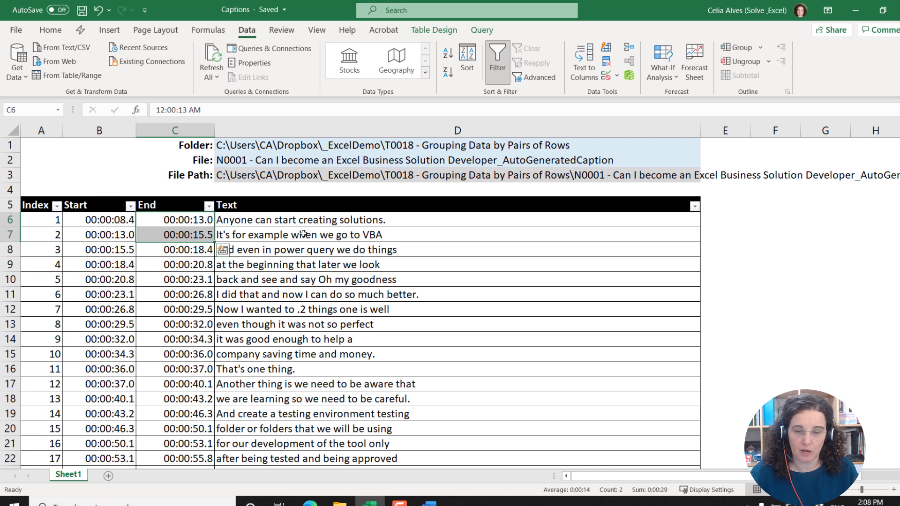
click(283, 252)
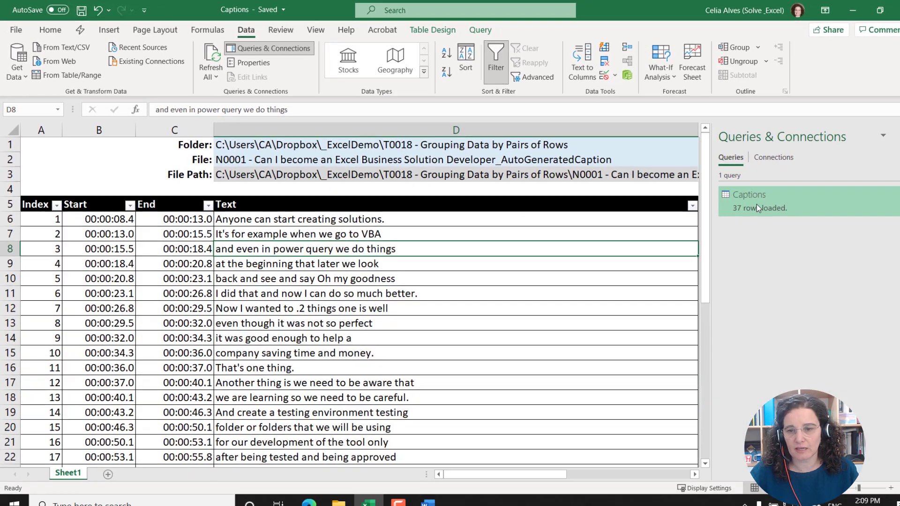
Create a new query that references the Captions query
click(757, 205)
right_click(757, 204)
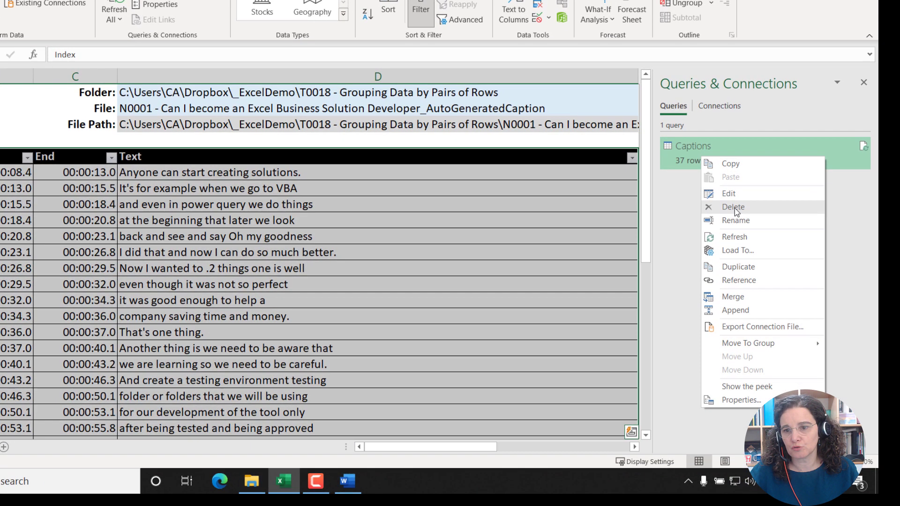
click(739, 281)
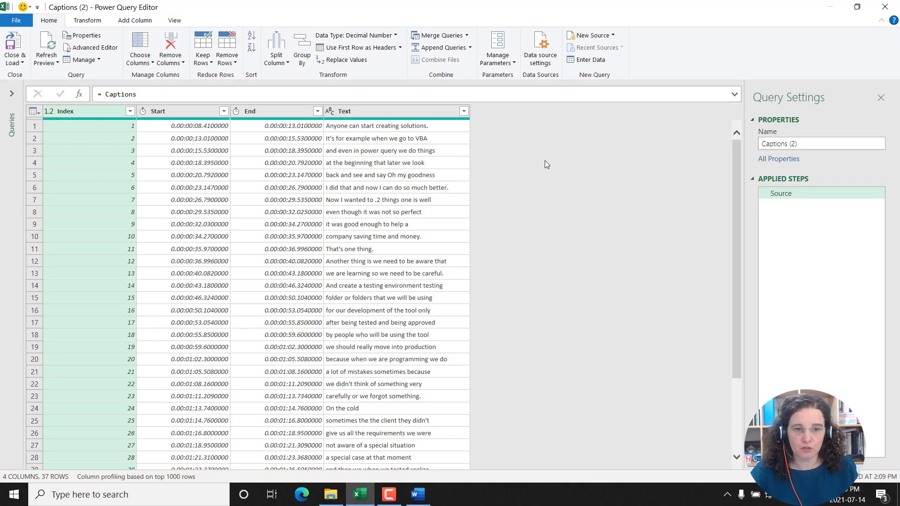
key(ctrl+shift+plus)
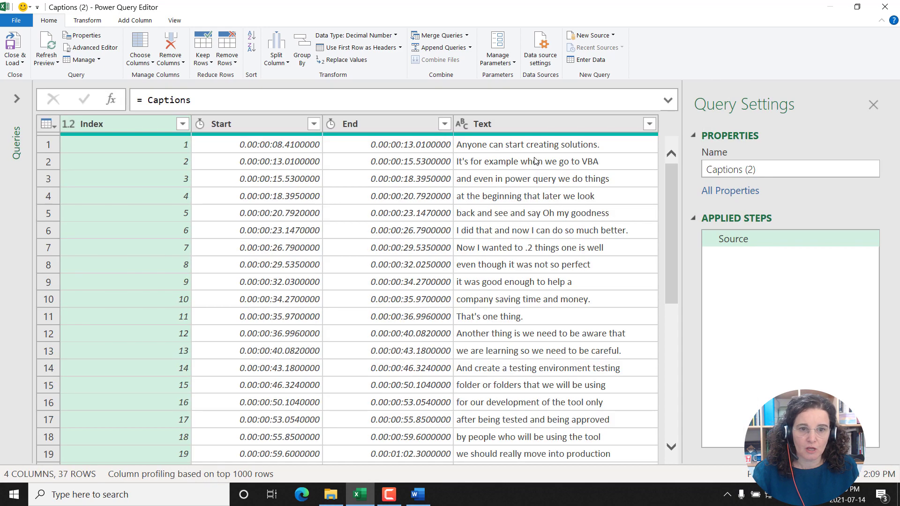
Compare the applied steps of the original Captions query with the single Source step of the referencing query
click(737, 241)
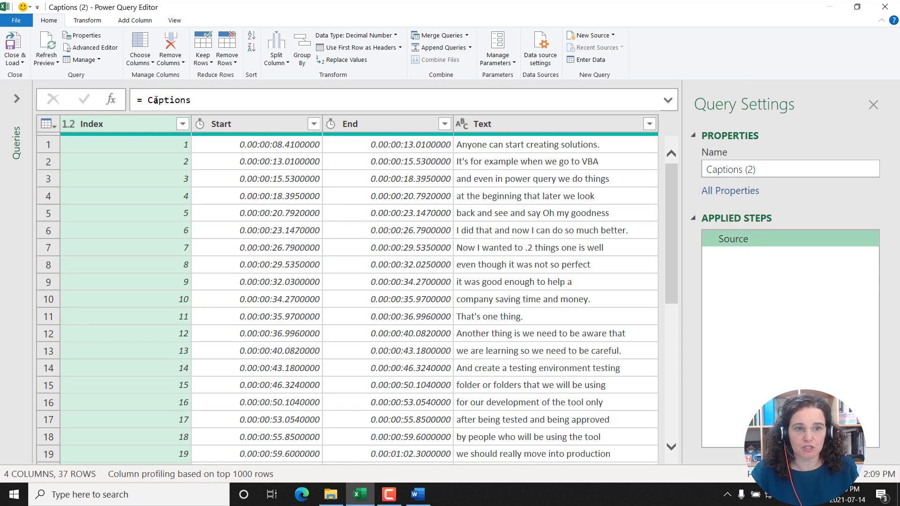
click(16, 98)
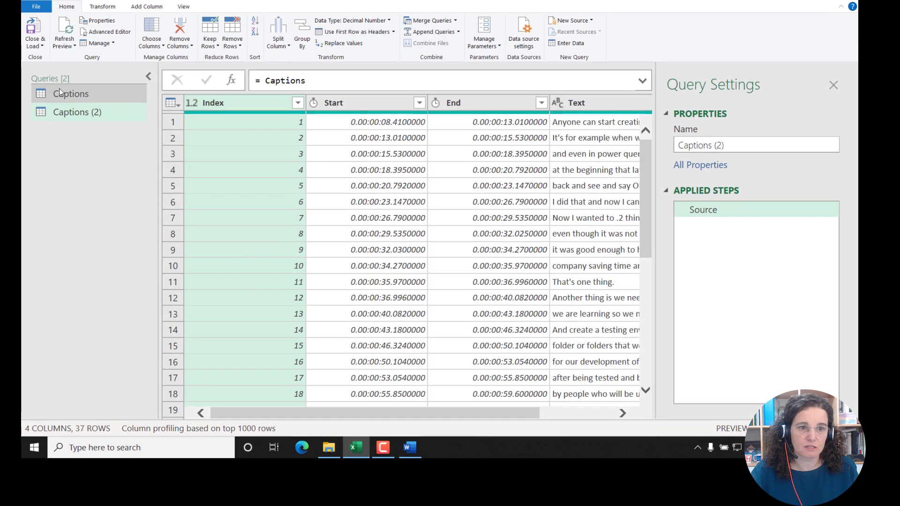
click(54, 115)
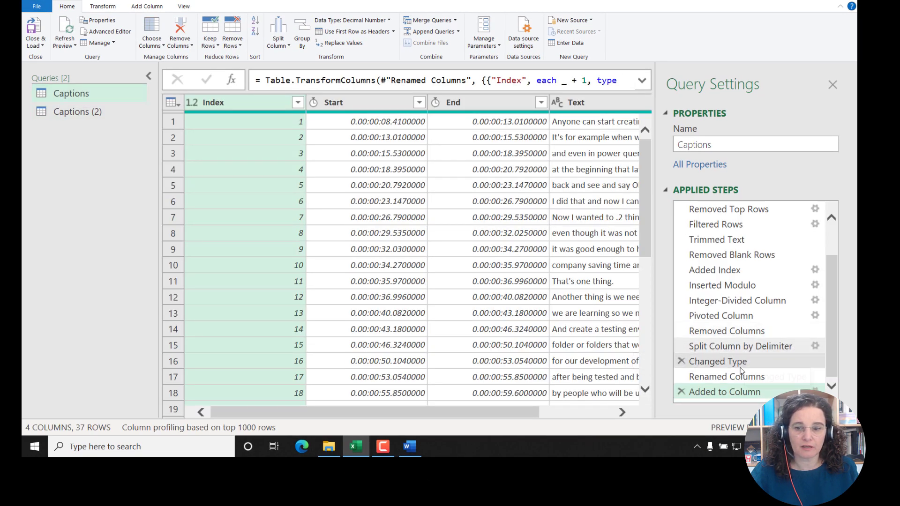
click(80, 112)
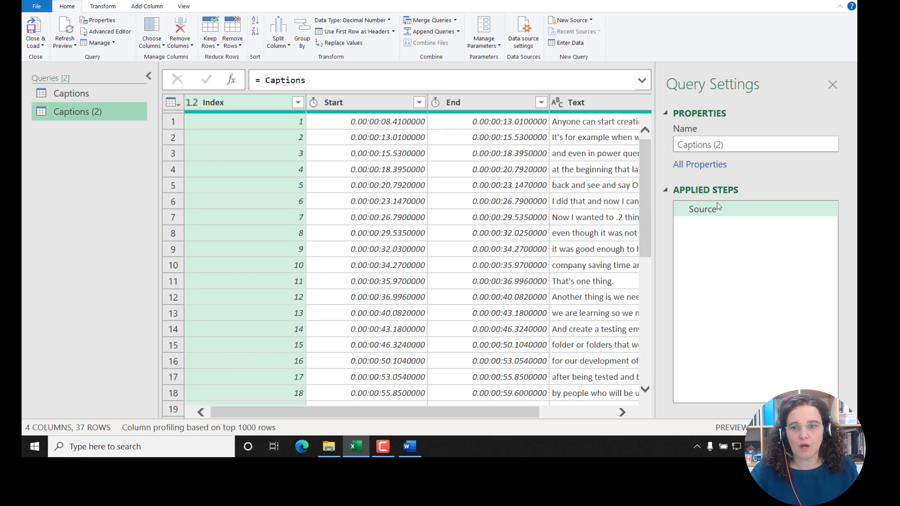
Rename the Captions (2) query as CaptionsInPairs
click(736, 143)
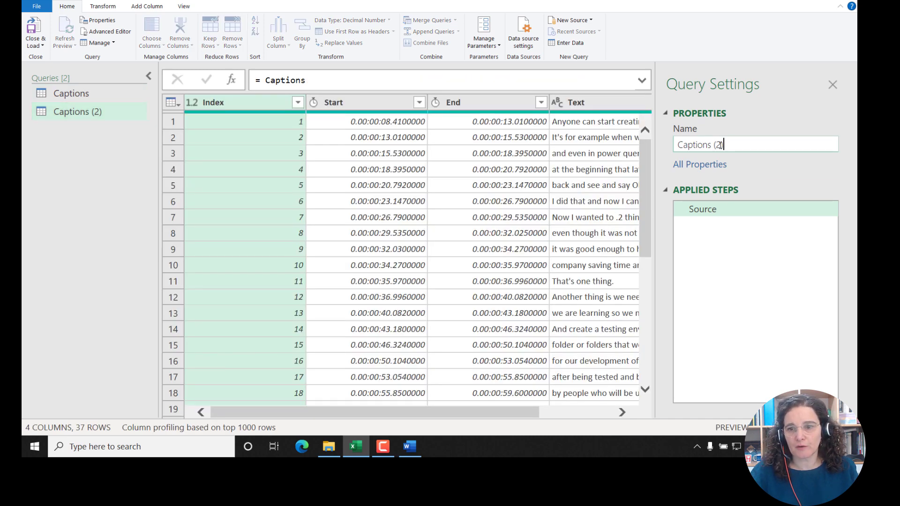
drag(723, 145, 714, 149)
key(BackSpace)
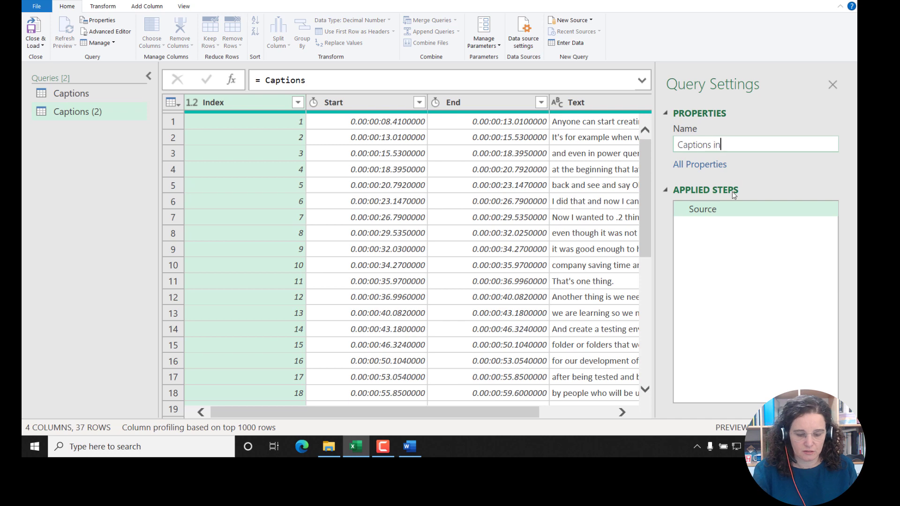
key(BackSpace)
text(I)
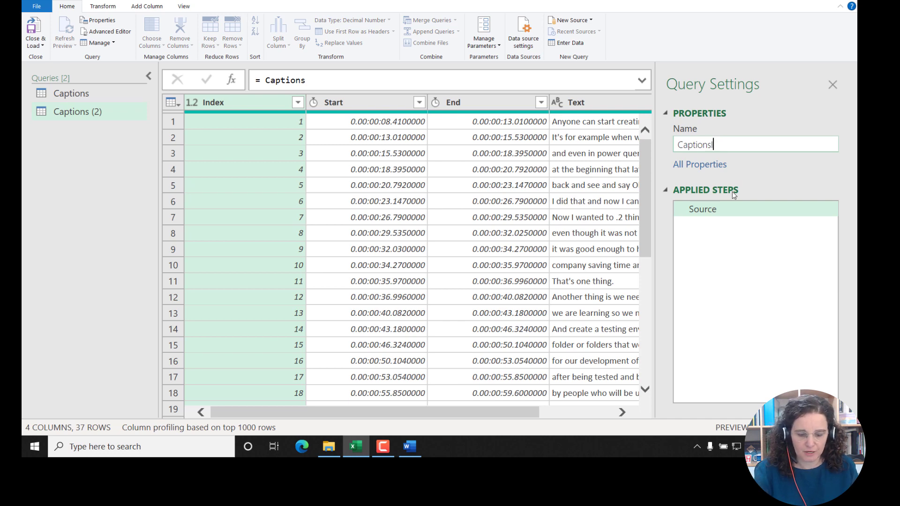
text(nPairs)
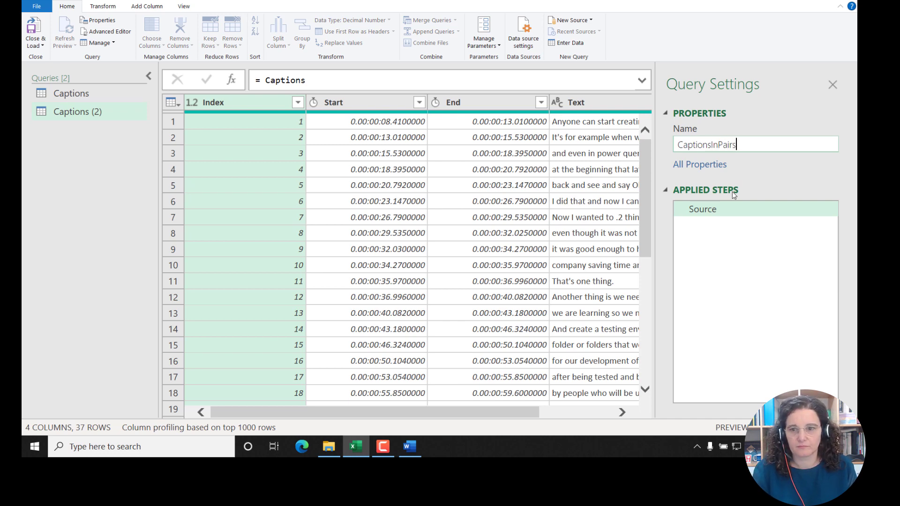
key(Return)
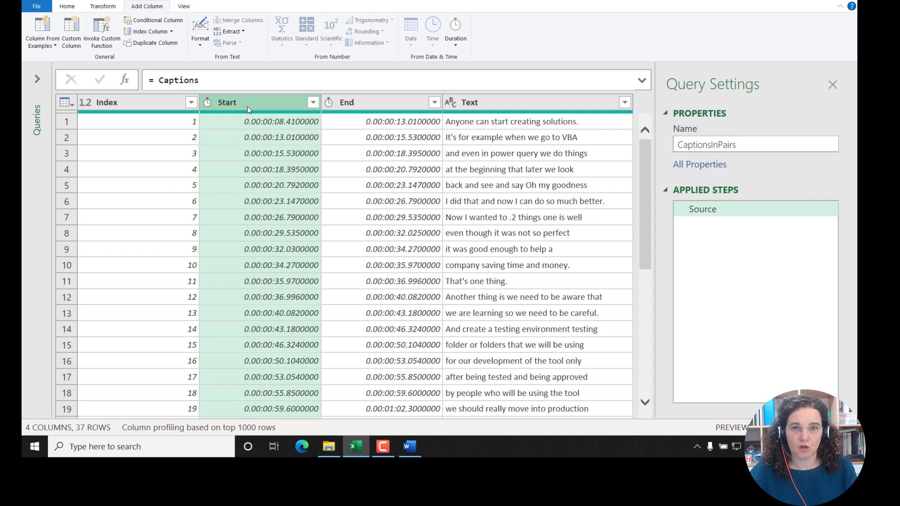
Transform the Index column of CaptionsInPairs in place with an Integer-Divide by 2
click(143, 110)
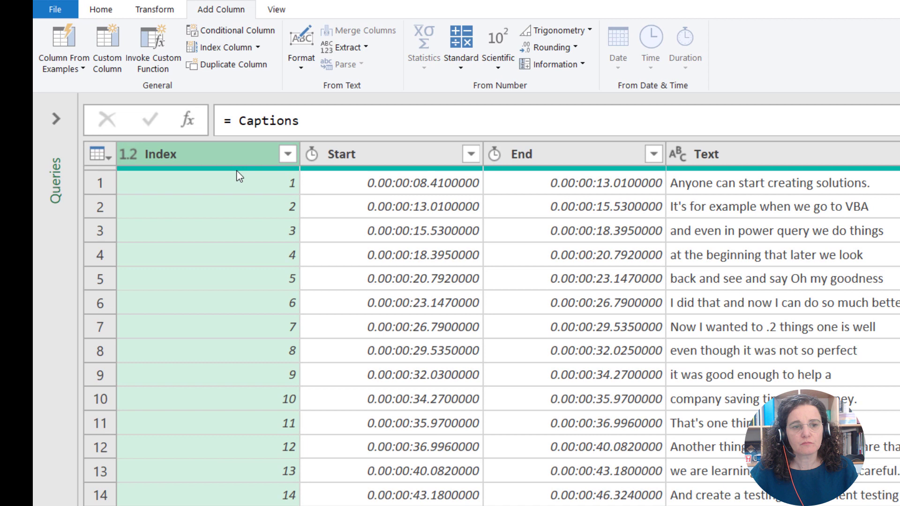
mouse_move(216, 162)
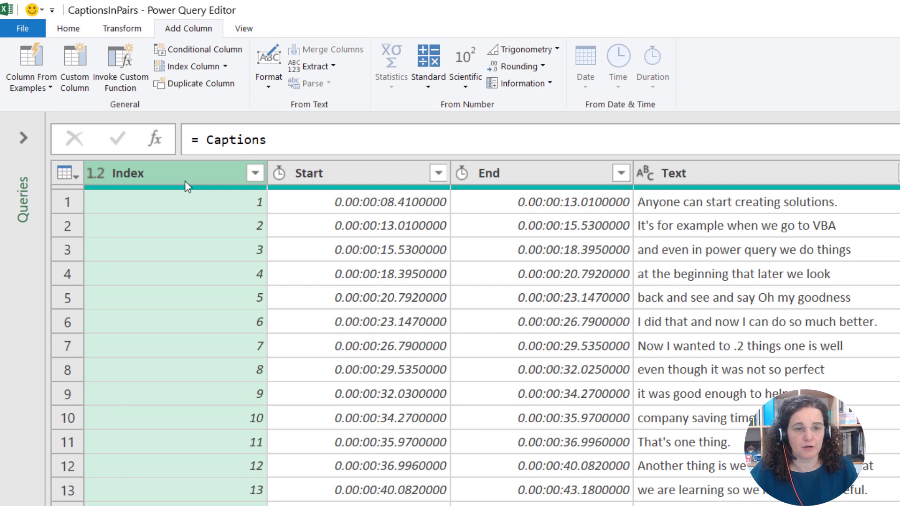
click(123, 28)
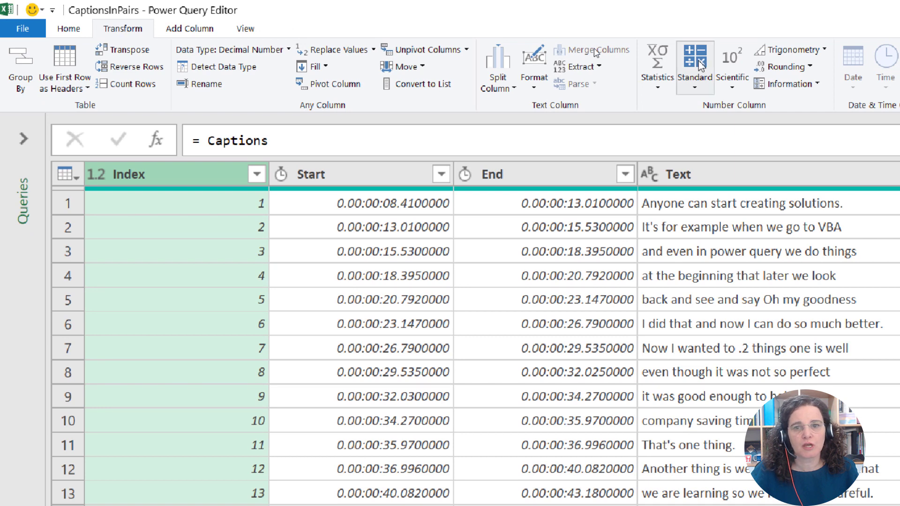
click(710, 84)
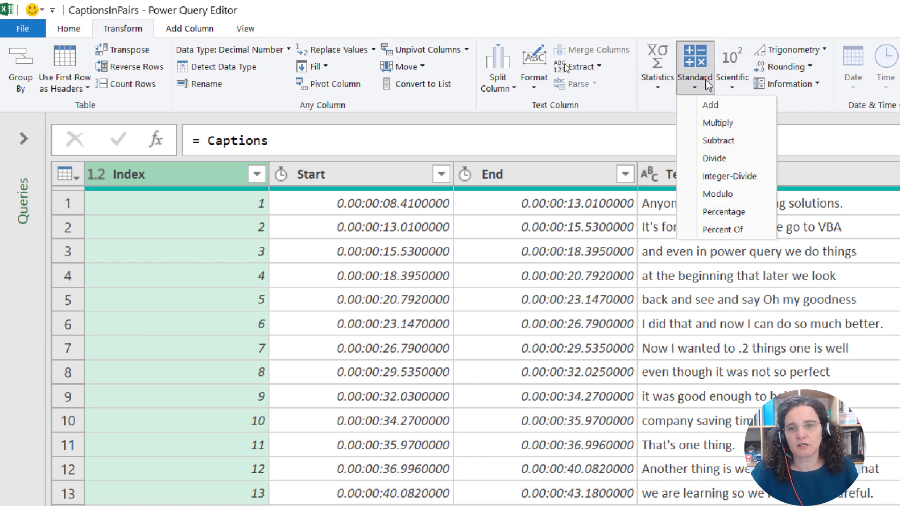
click(728, 180)
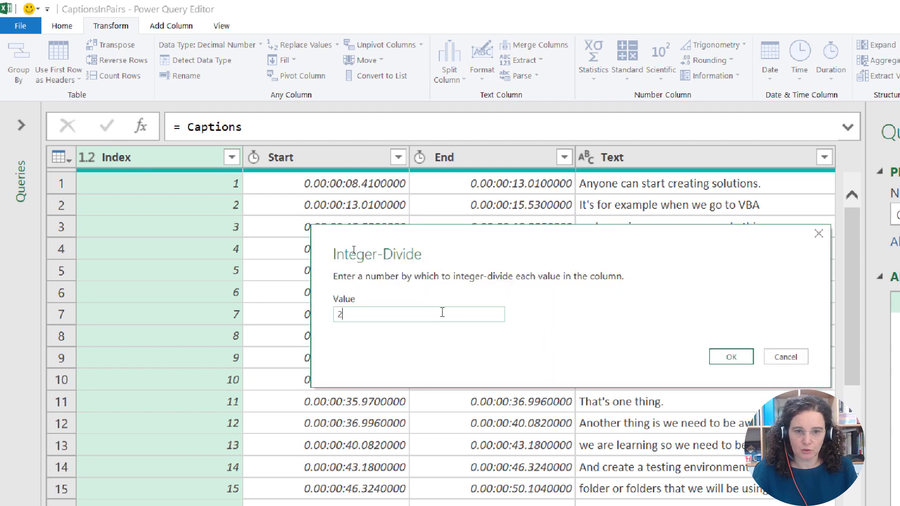
click(750, 361)
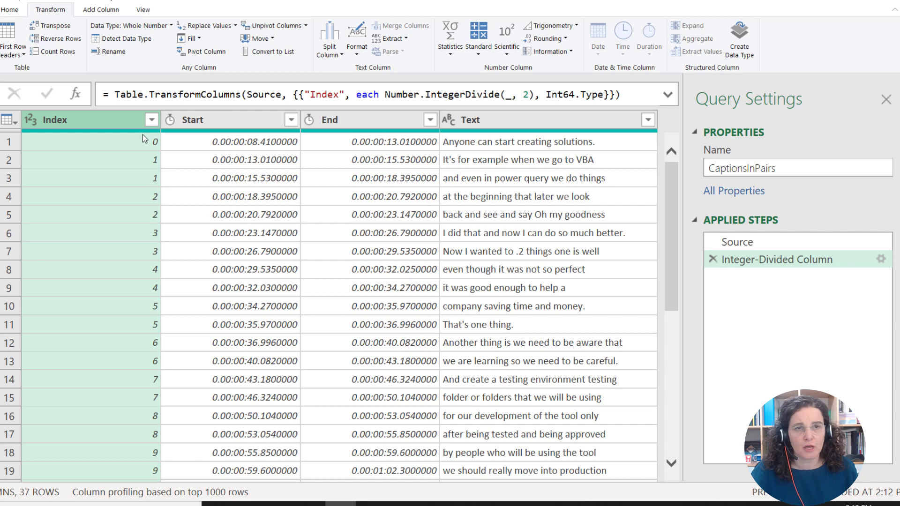
Insert a step between Source and Integer-Divided Column that adds 1 to the Index column, and return to the Integer-Divided Column step
click(736, 240)
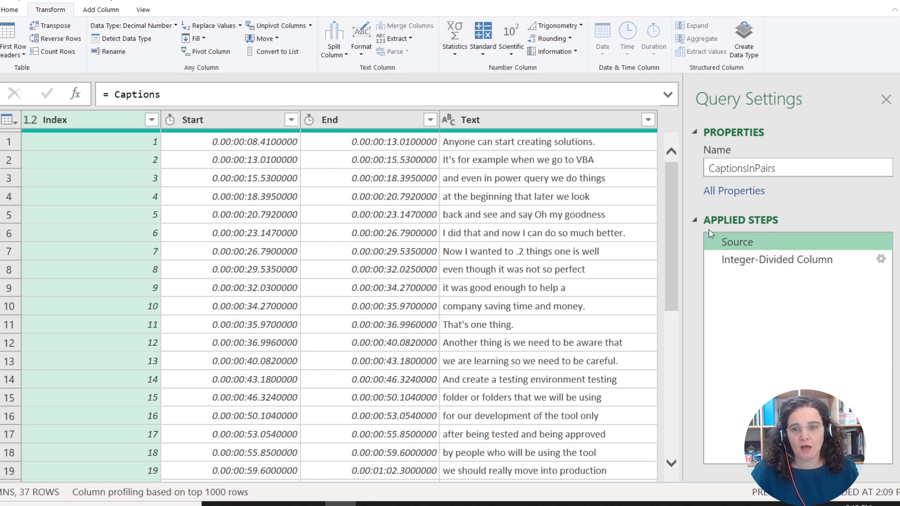
click(774, 260)
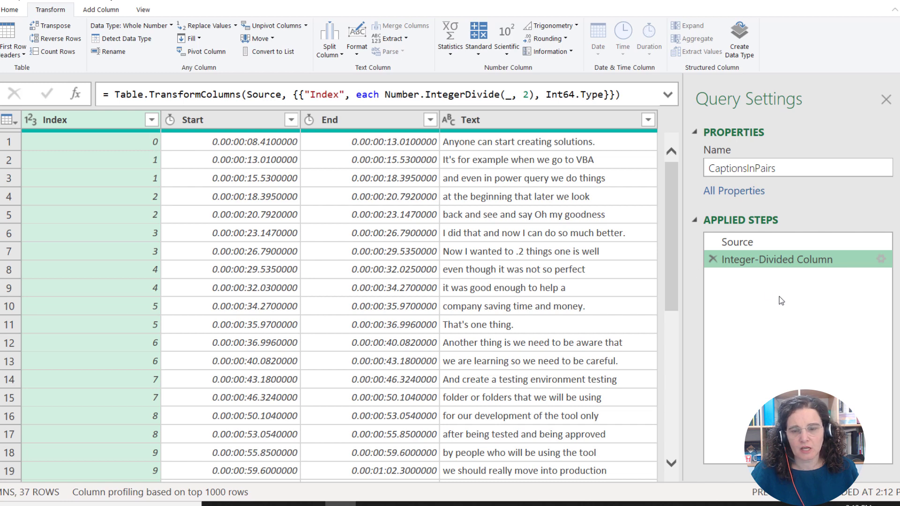
click(744, 241)
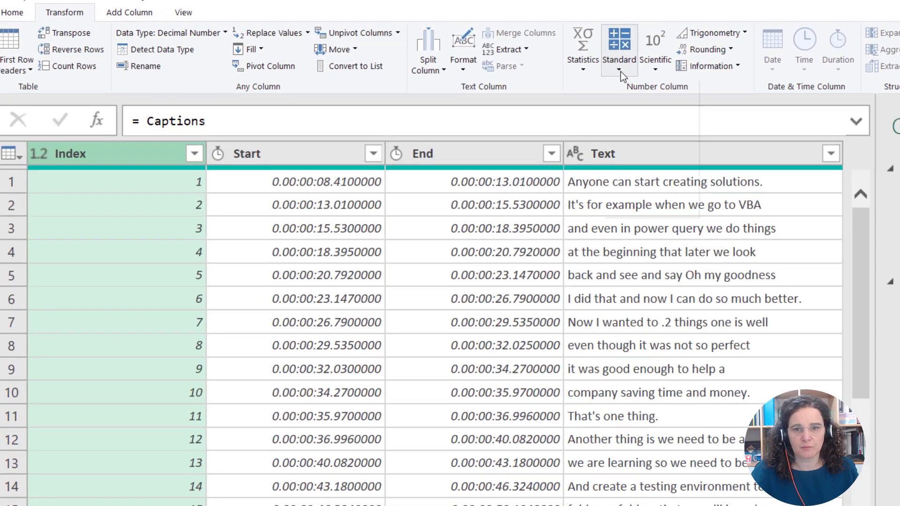
click(482, 53)
click(629, 91)
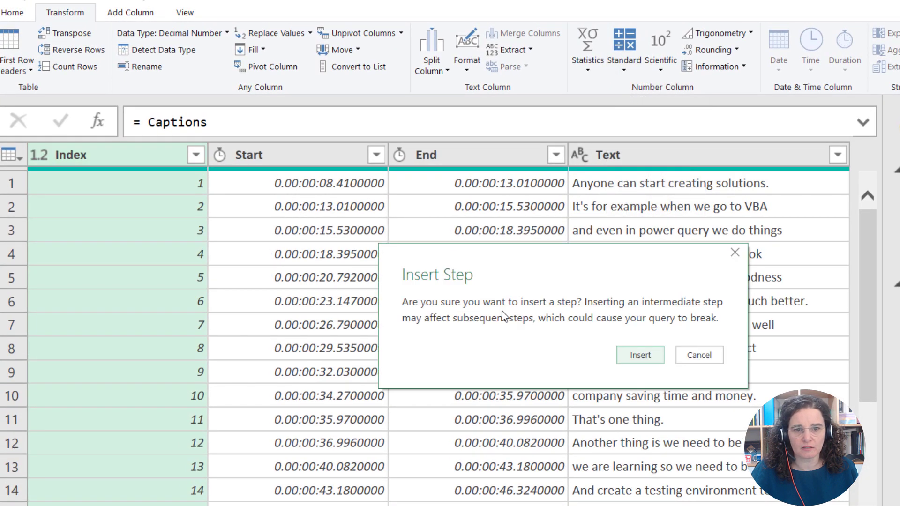
click(633, 355)
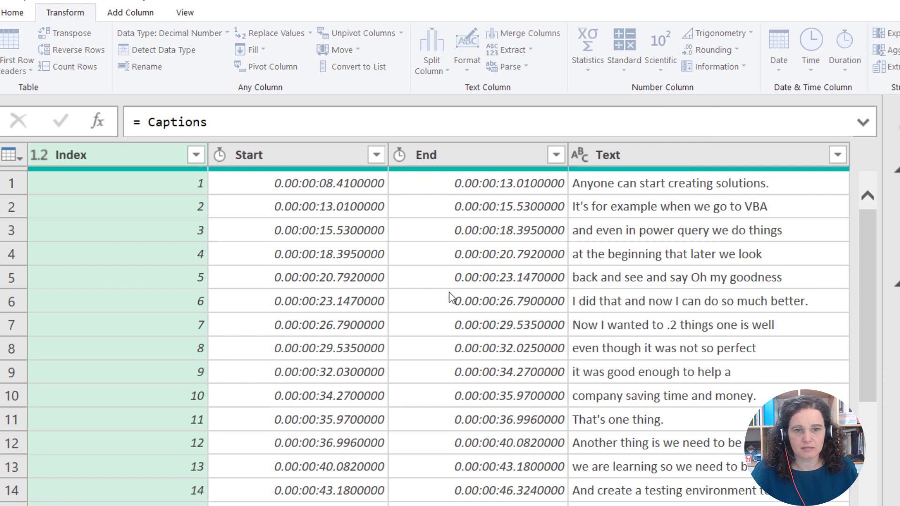
text(1)
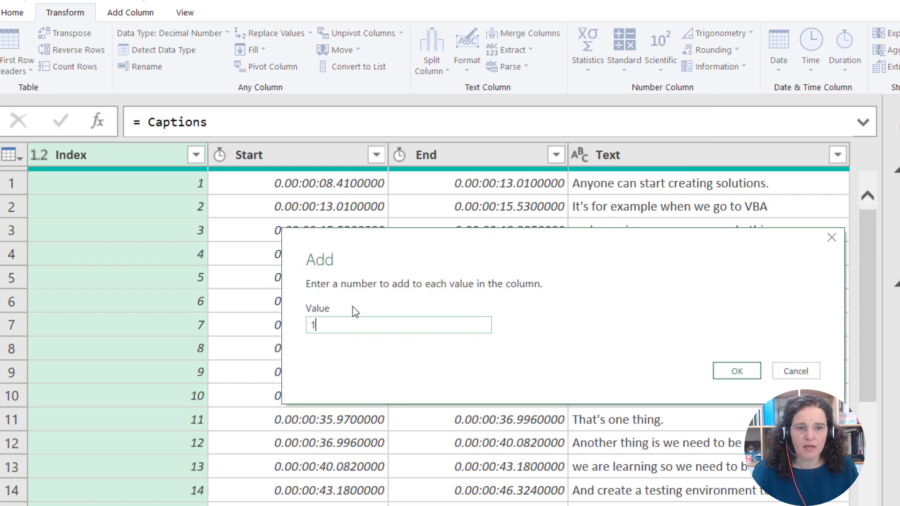
click(749, 374)
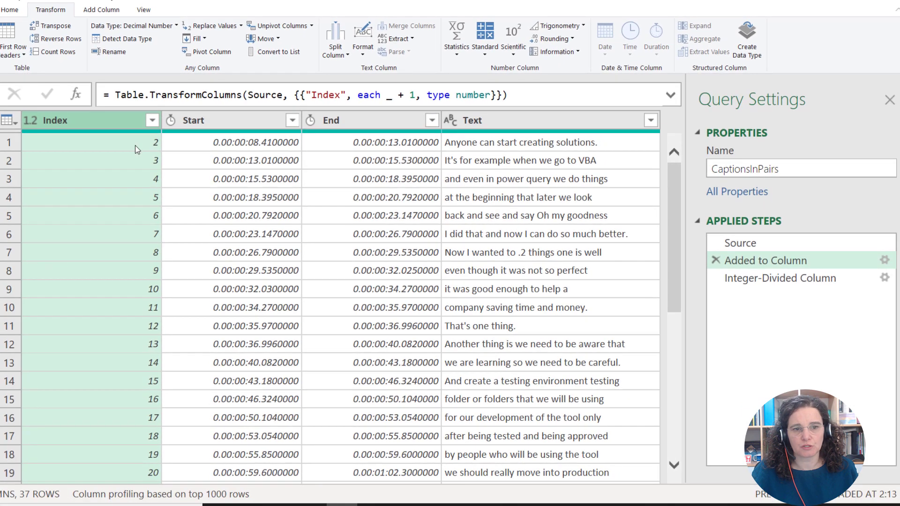
click(753, 281)
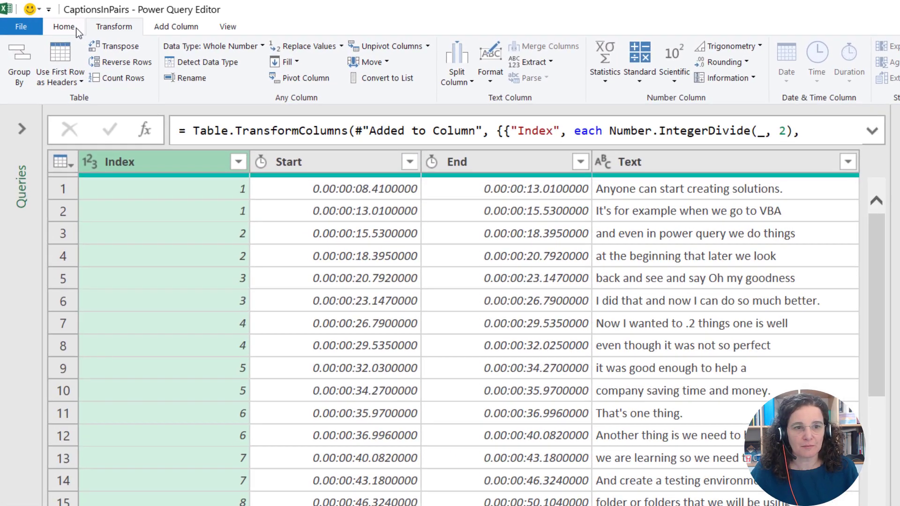
Start a Group By on the Index column with the Advanced options
click(51, 21)
click(405, 75)
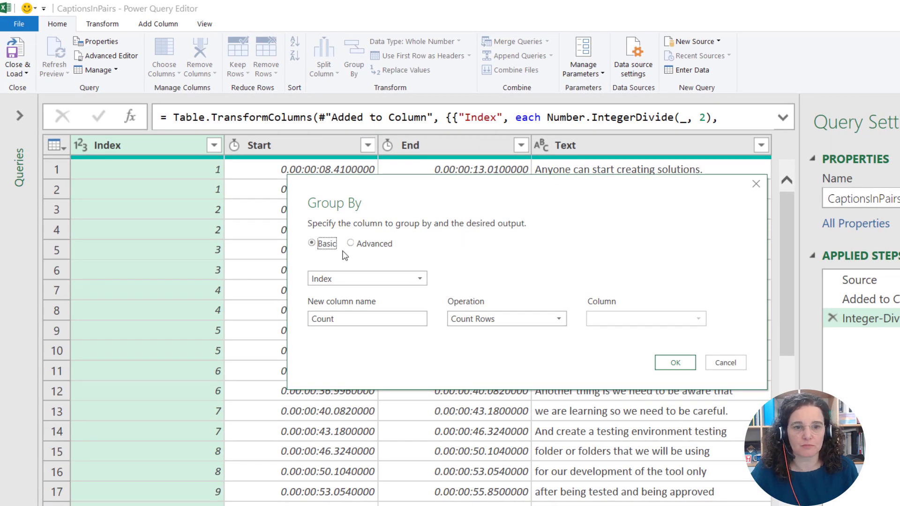
click(332, 281)
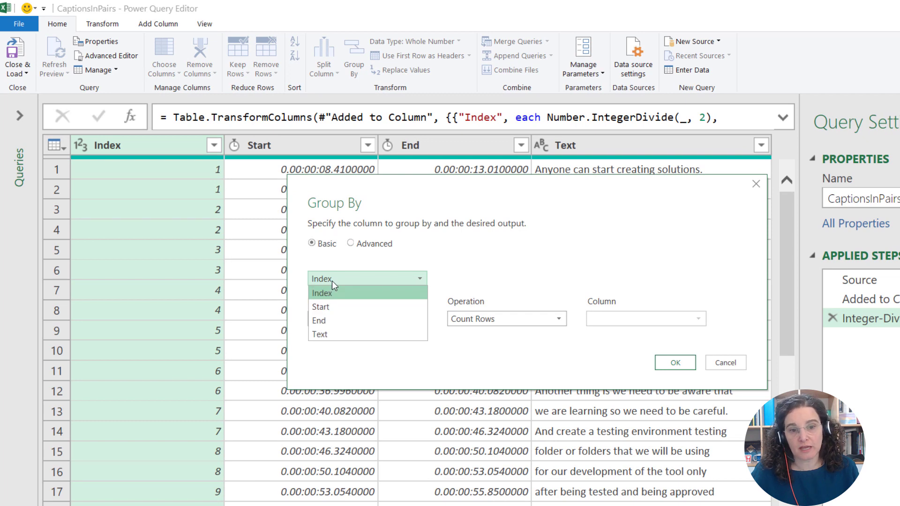
click(332, 280)
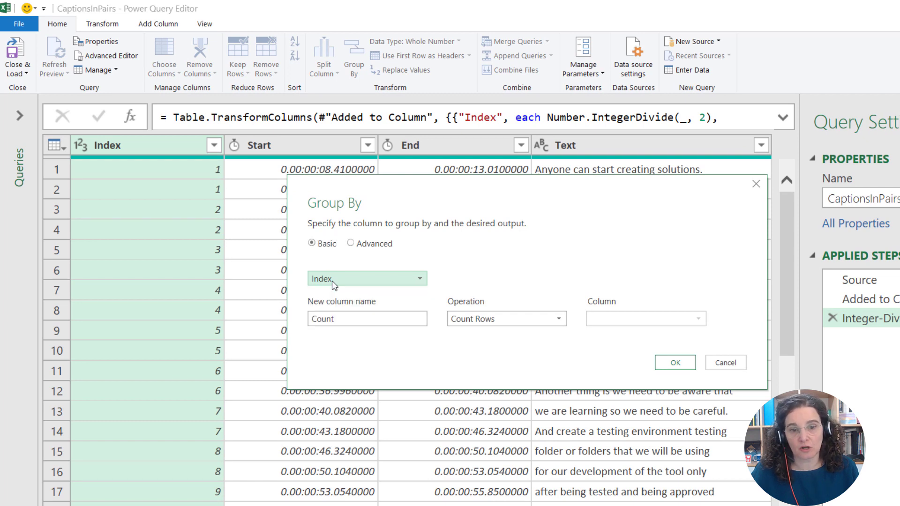
click(333, 321)
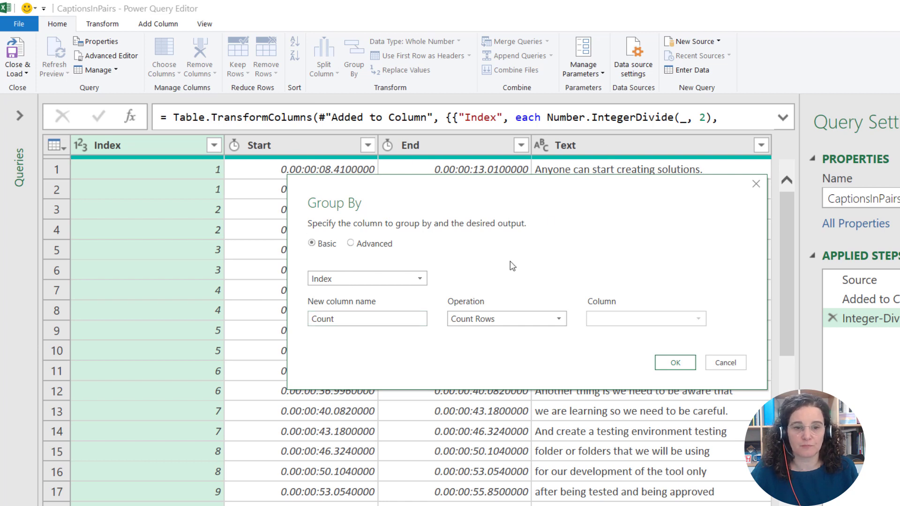
click(352, 244)
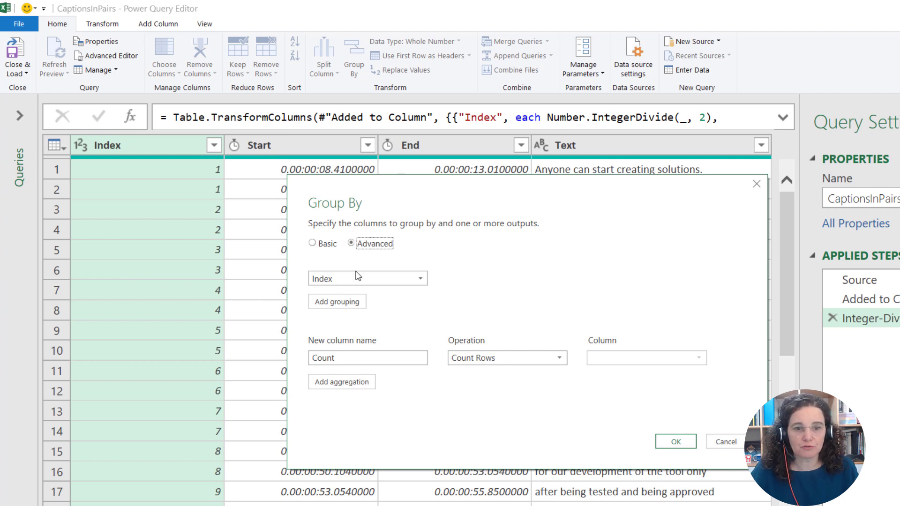
Define the first aggregation as a new column Start holding the Min of the Start column
drag(348, 358, 258, 347)
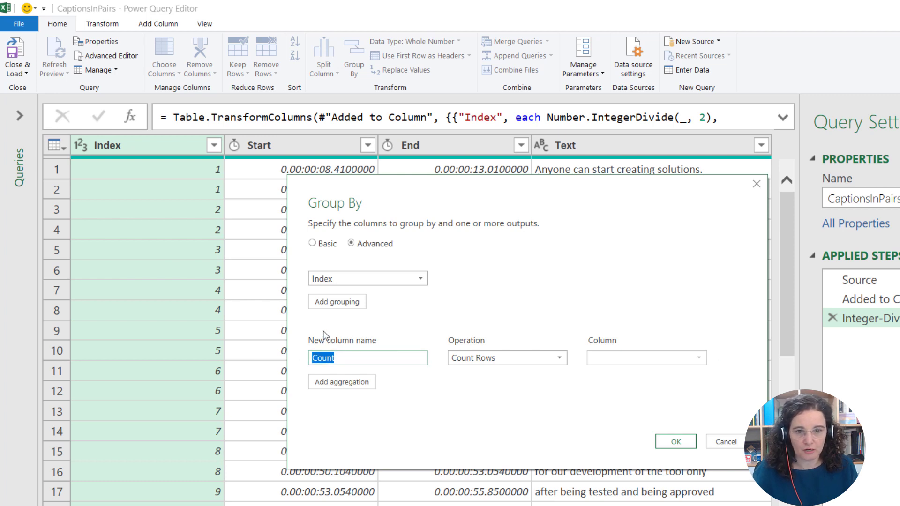
text(Start)
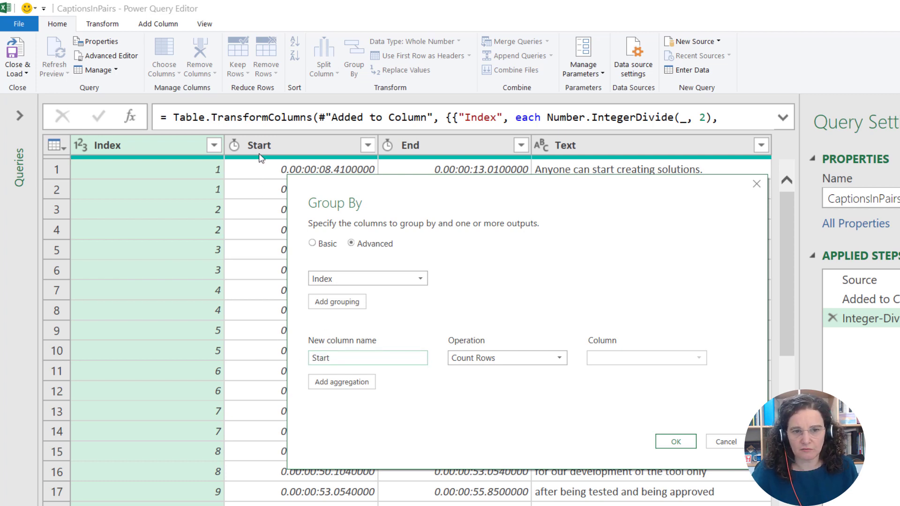
click(505, 358)
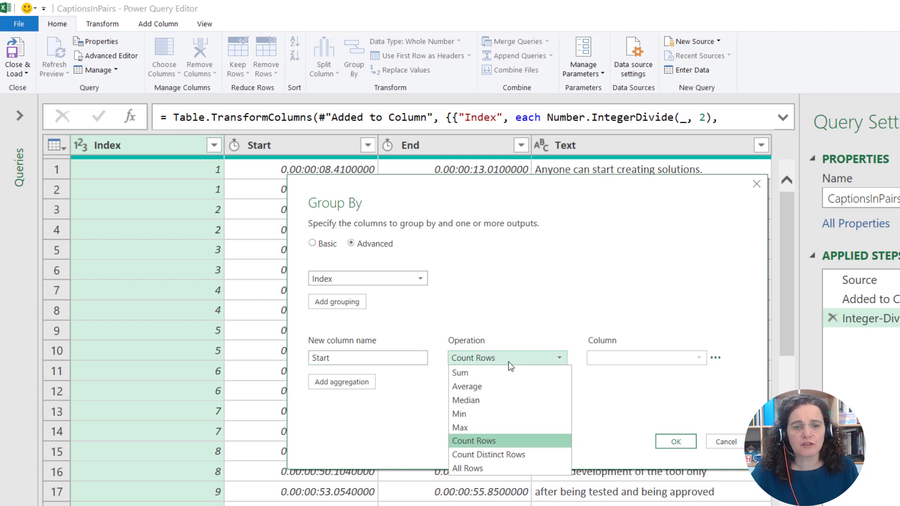
click(480, 419)
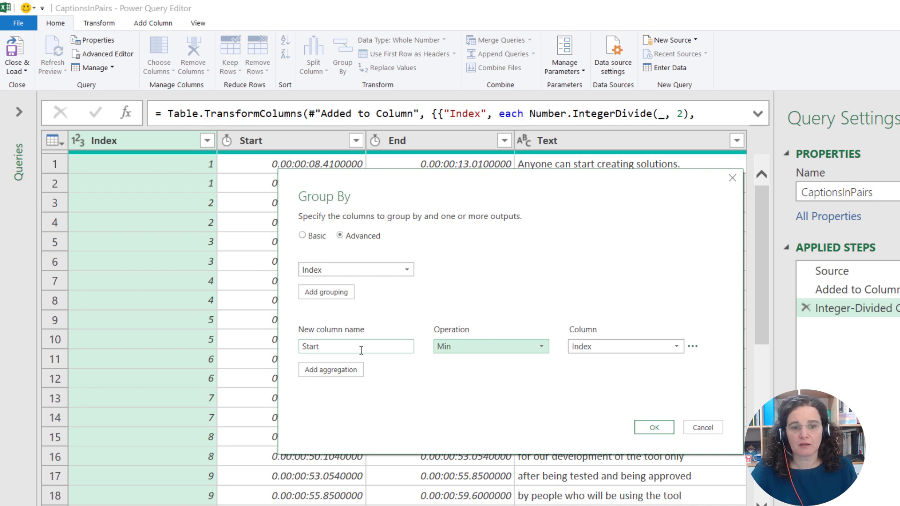
click(608, 347)
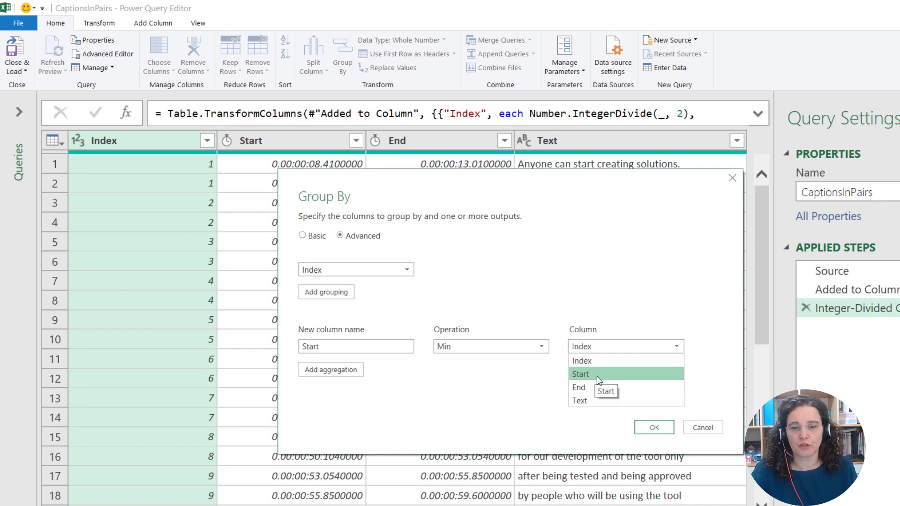
click(599, 375)
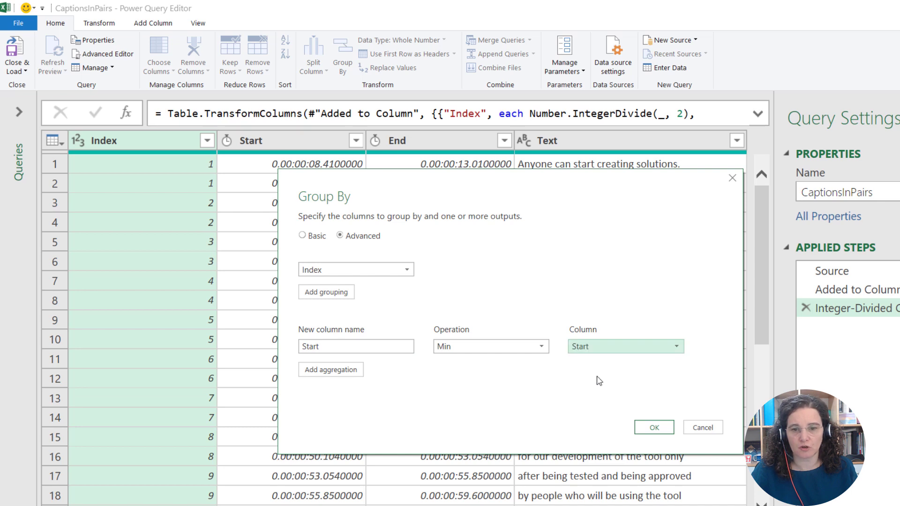
Add a second aggregation named End that takes the Max of the End column
click(335, 371)
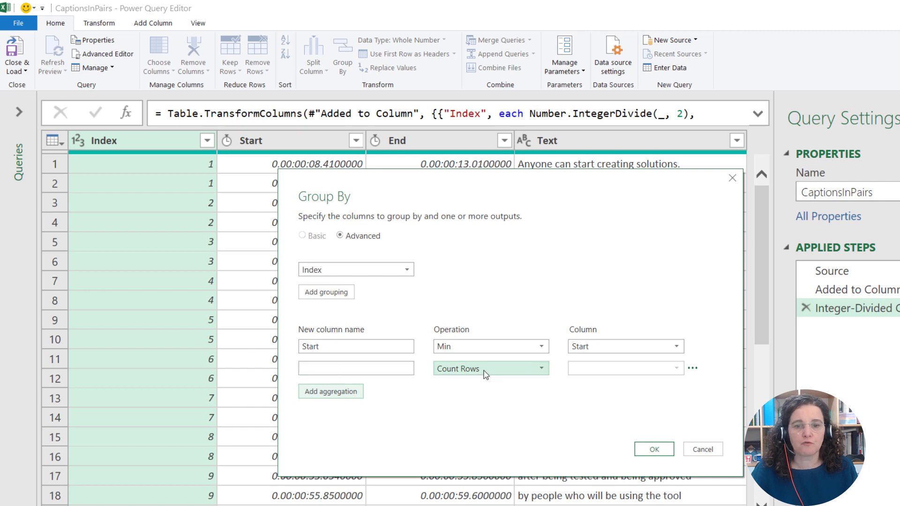
click(388, 370)
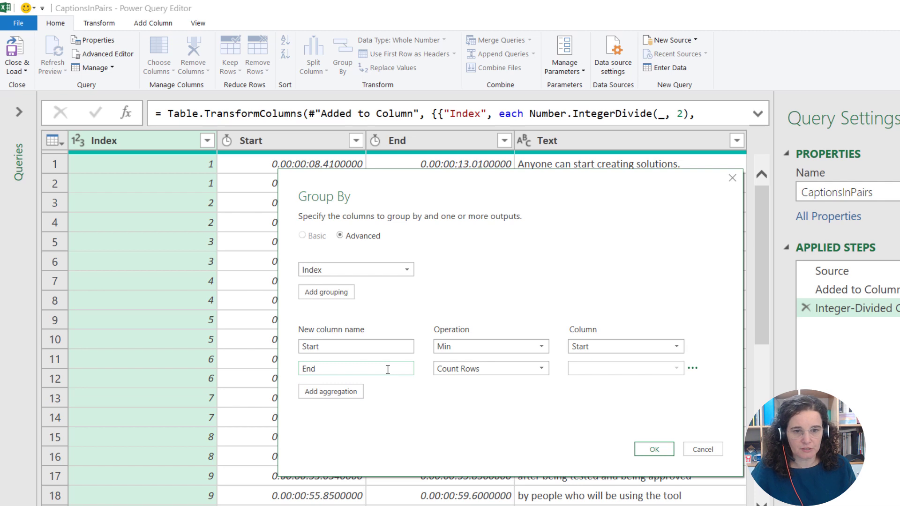
click(464, 373)
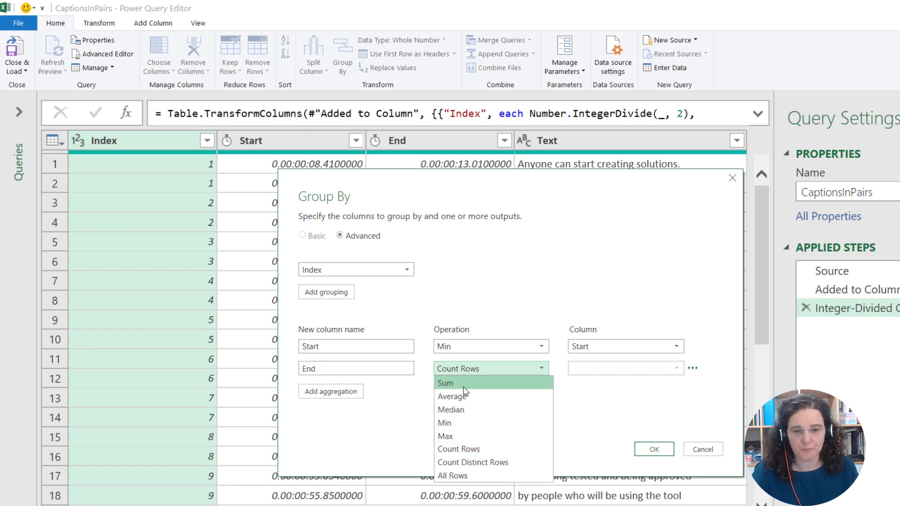
click(460, 436)
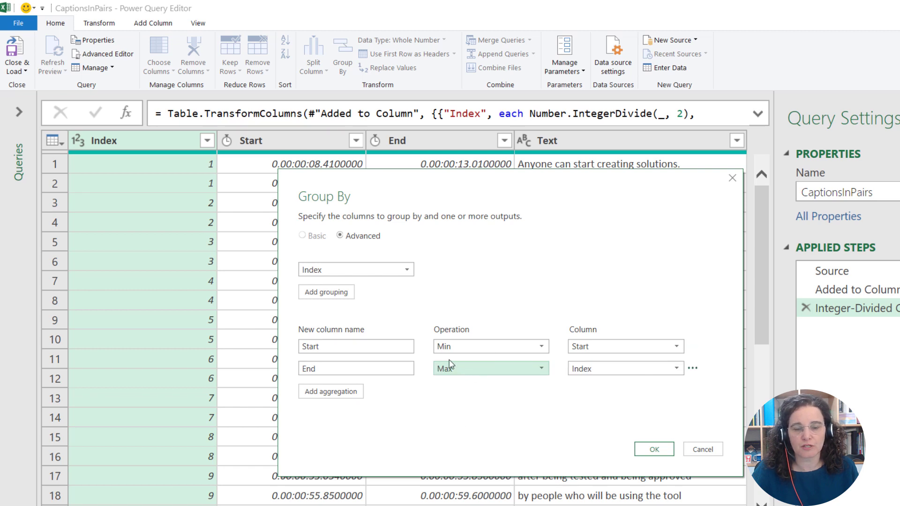
click(594, 378)
click(593, 409)
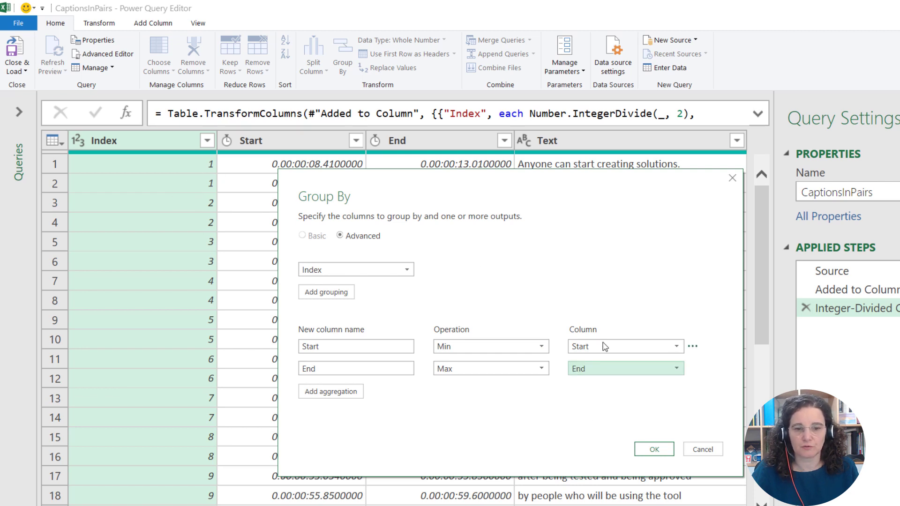
Add a third aggregation named Text with the All Rows operation and apply the grouping
click(334, 393)
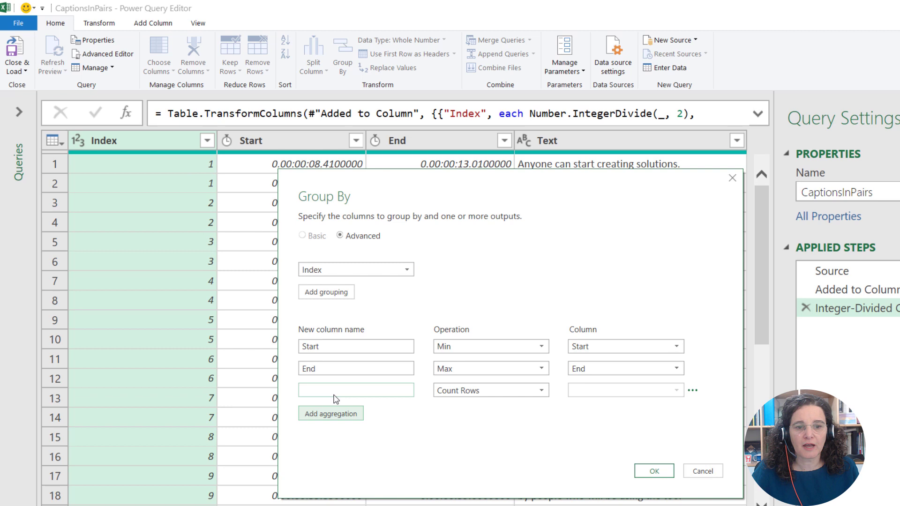
click(403, 391)
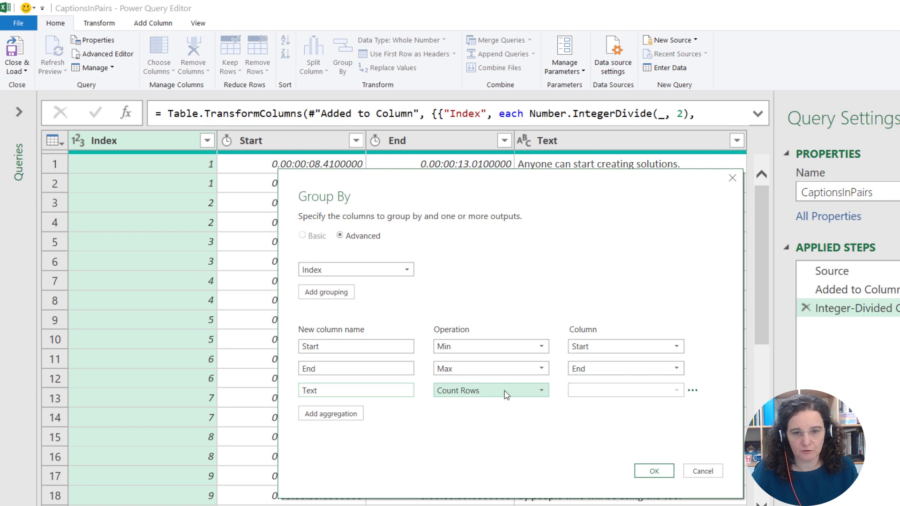
click(541, 392)
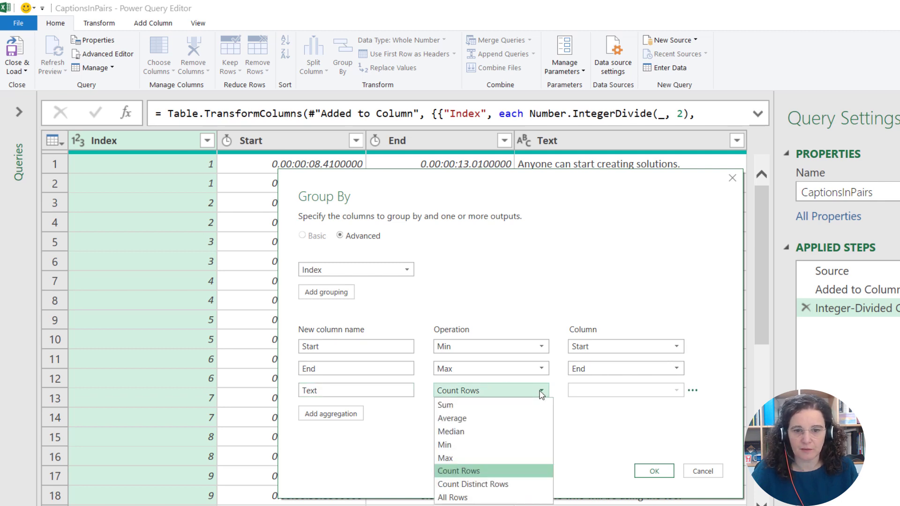
click(472, 500)
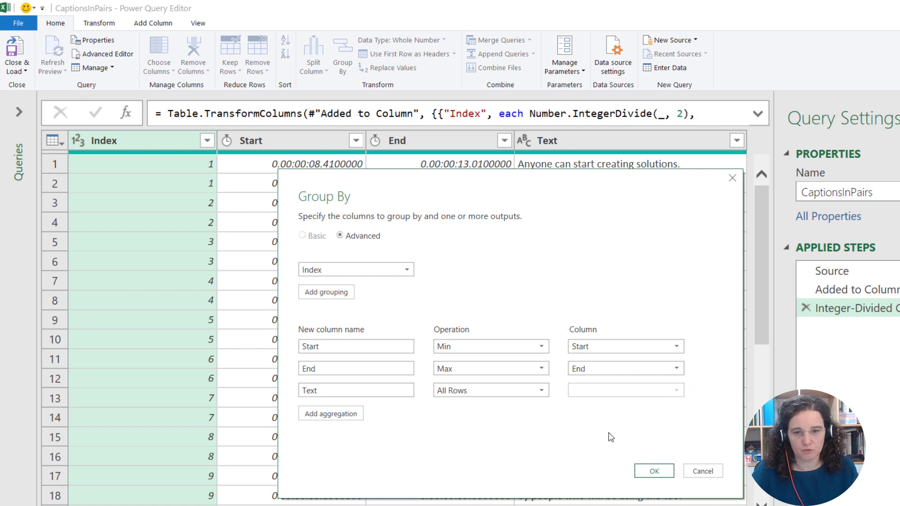
click(662, 470)
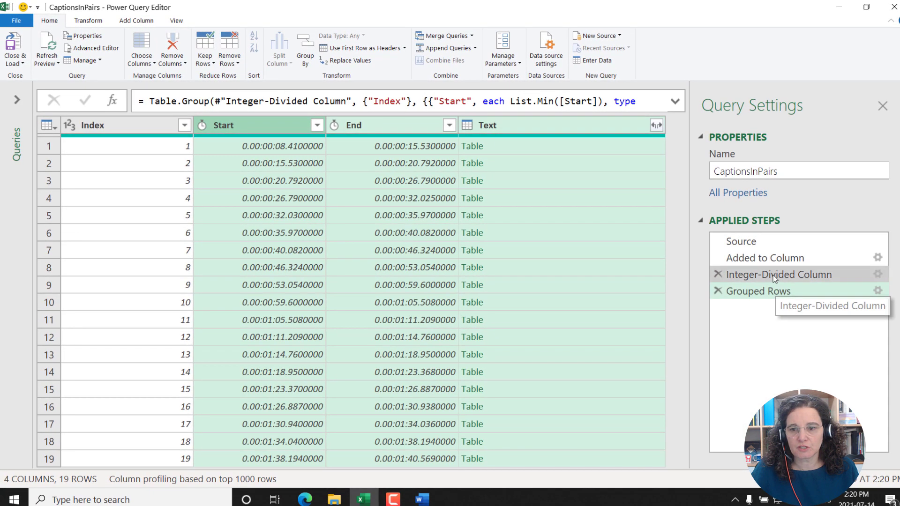
Compare the Start and End times of the first caption pair in the Integer-Divided Column and Grouped Rows steps
click(773, 275)
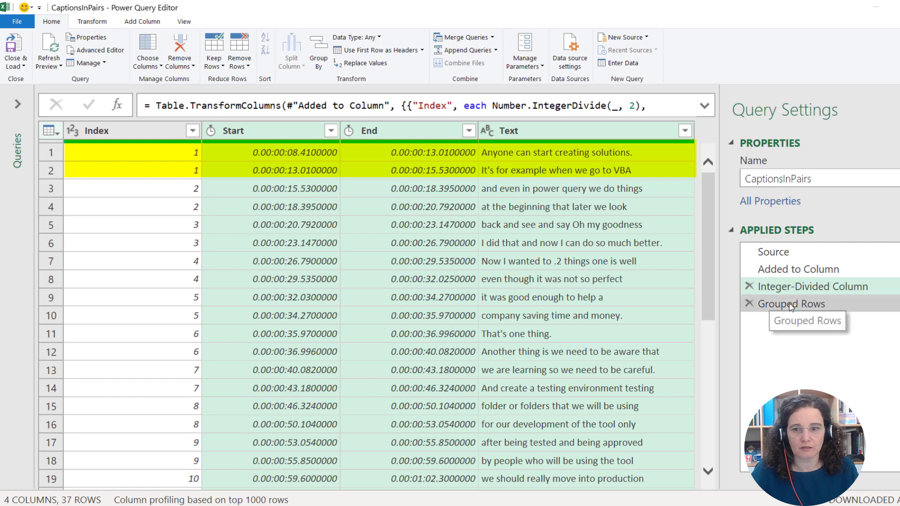
click(791, 305)
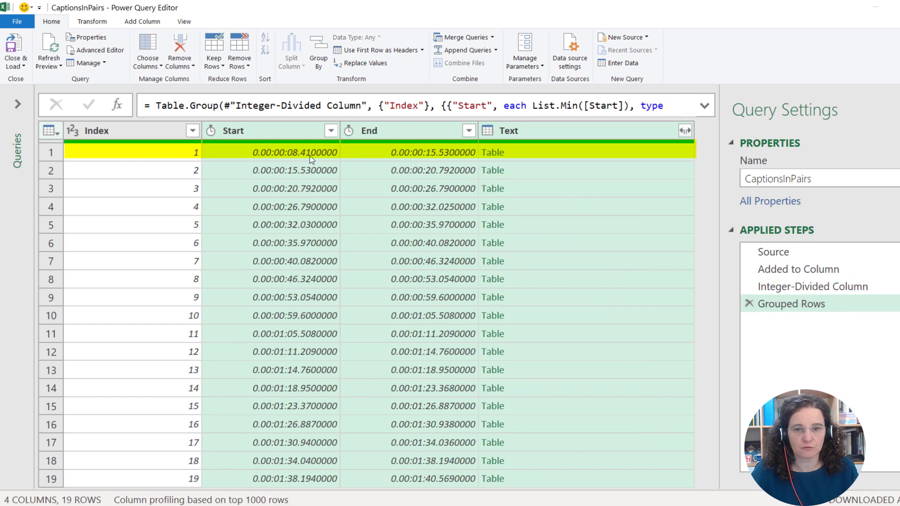
click(777, 287)
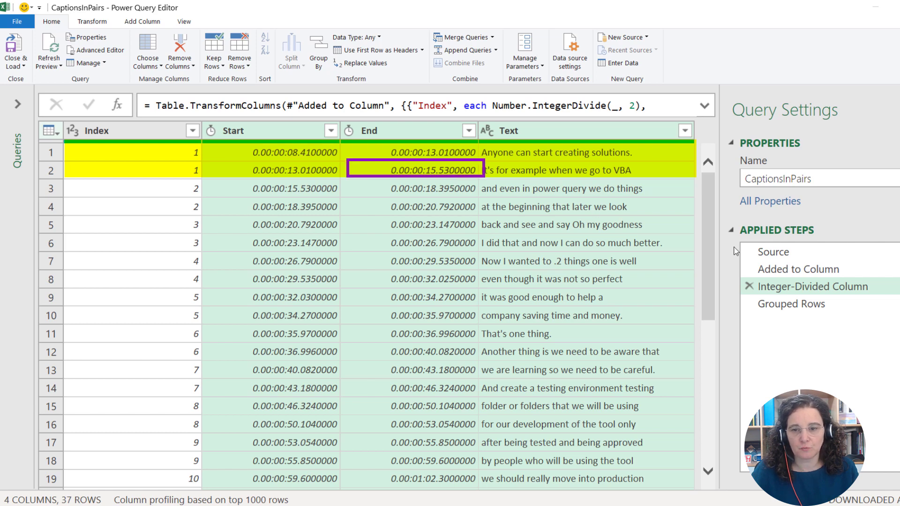
click(791, 306)
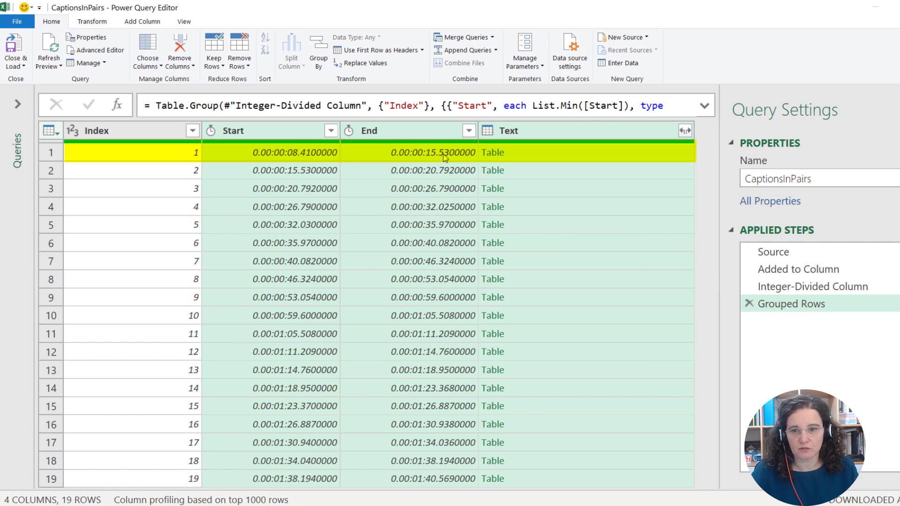
Preview the nested tables in the first three rows of the grouped Text column
click(529, 157)
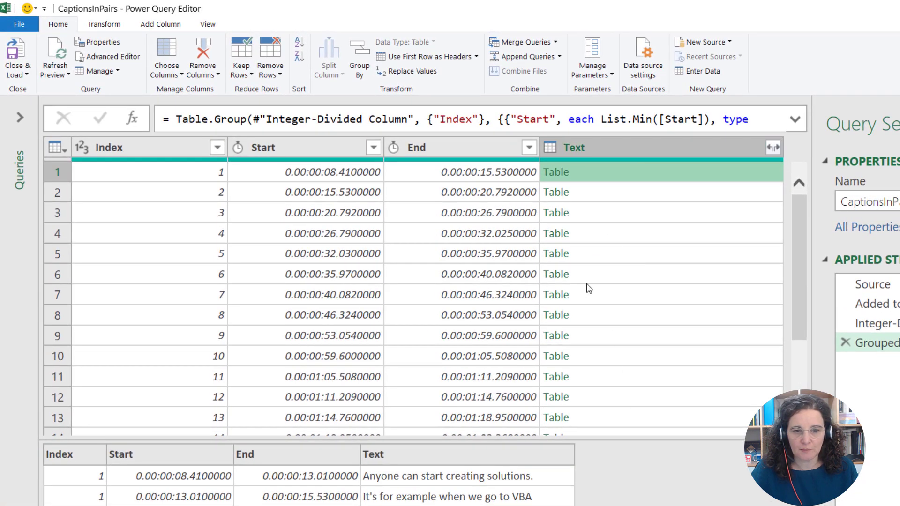
click(640, 193)
click(643, 216)
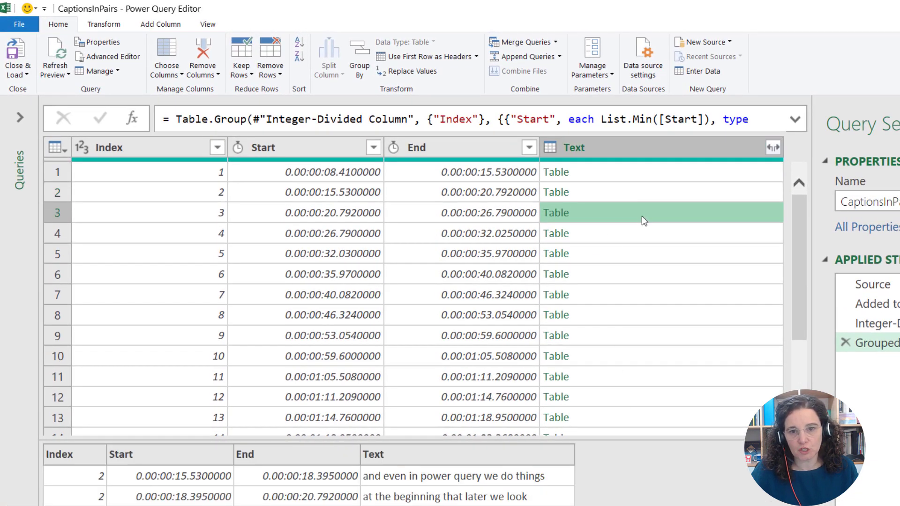
Review the caption pairs held in the nested tables of rows 1 to 3 in the Text column
click(626, 171)
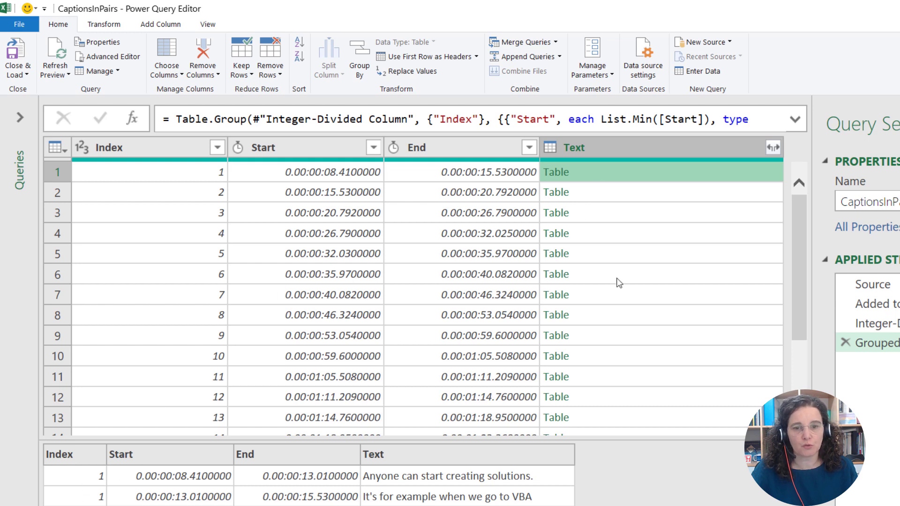
click(618, 195)
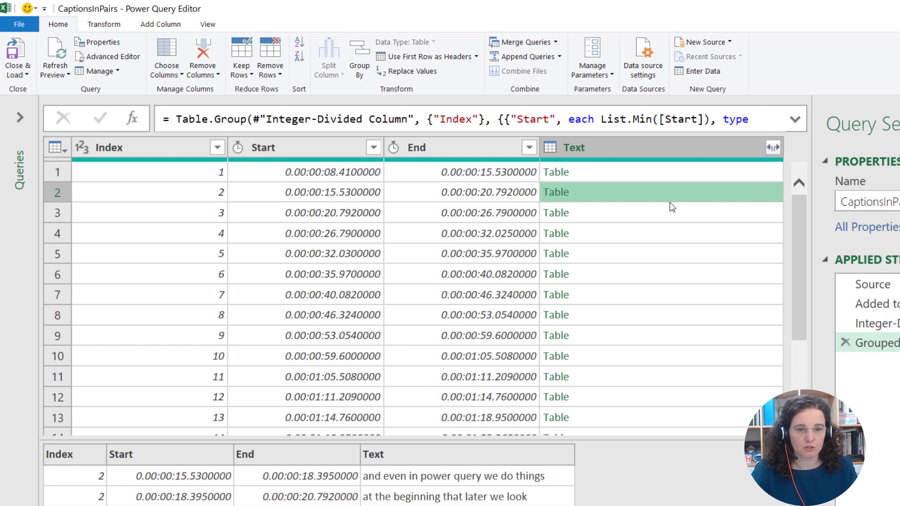
click(636, 211)
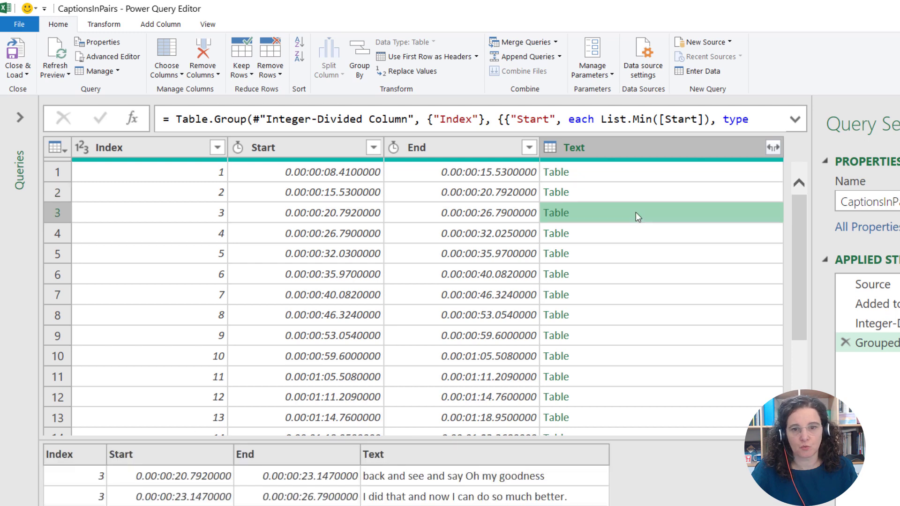
click(622, 177)
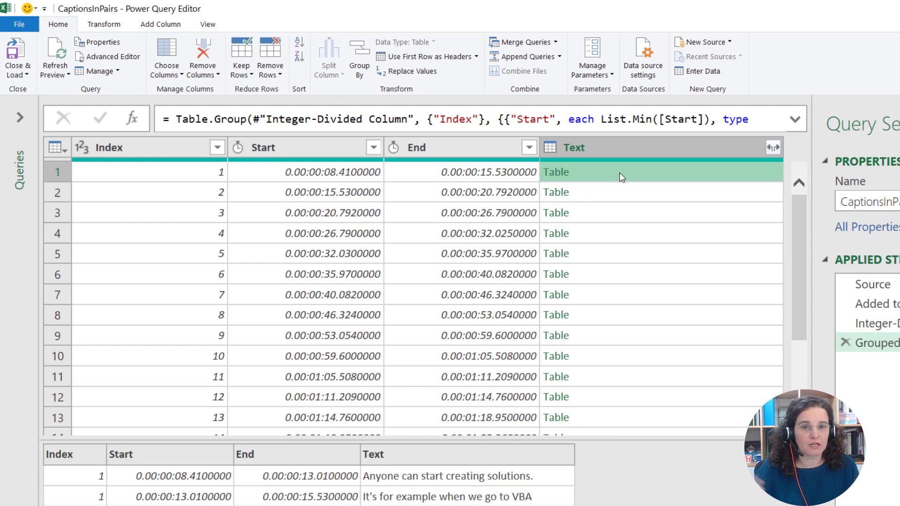
Expand the Grouped Rows formula and examine the part defining the Text aggregation, including its each _ expression
click(796, 121)
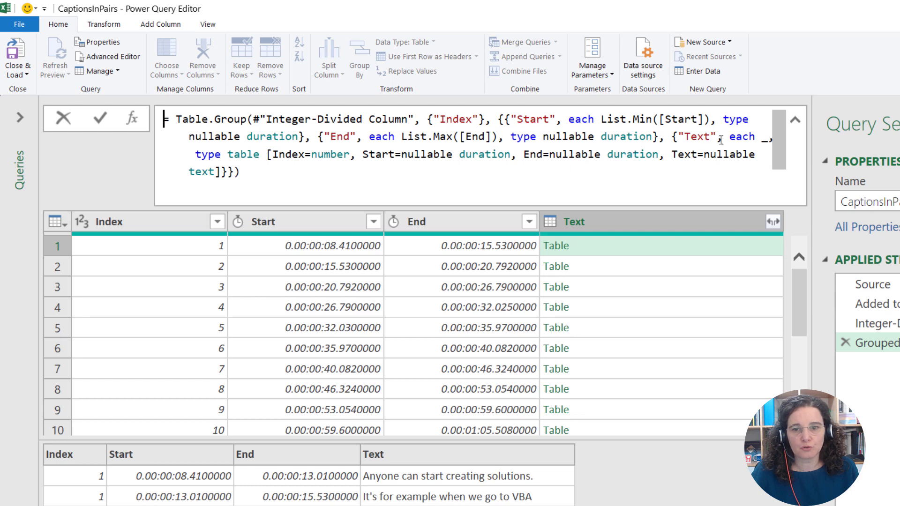
drag(672, 136, 736, 154)
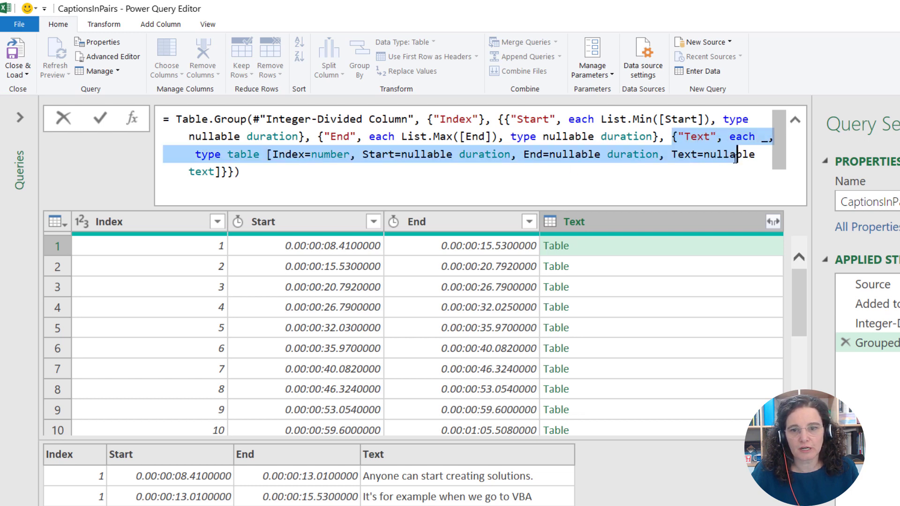
click(735, 174)
click(770, 136)
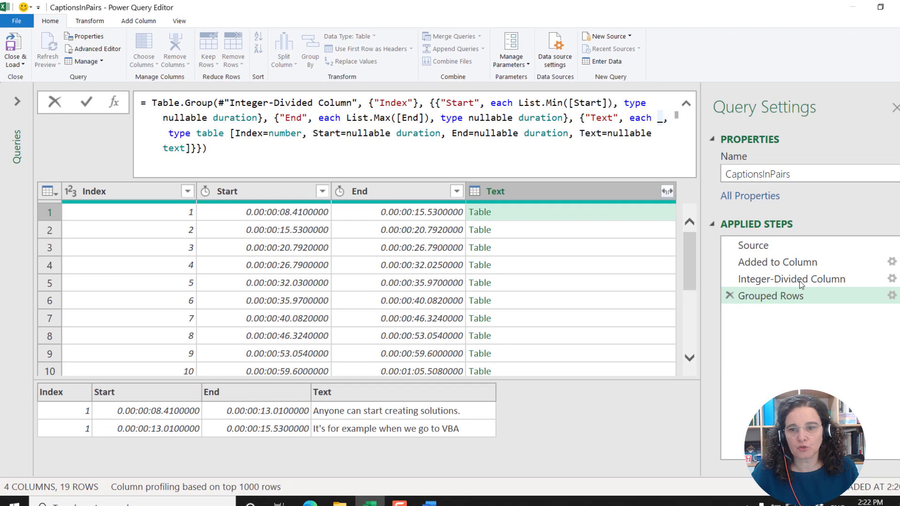
Compare the Text column between the Integer-Divided Column and Grouped Rows steps
click(801, 280)
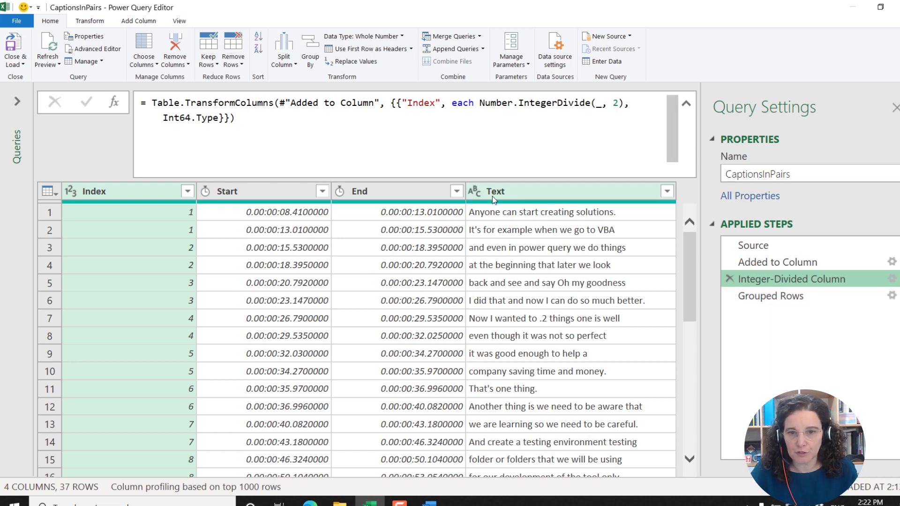
click(775, 295)
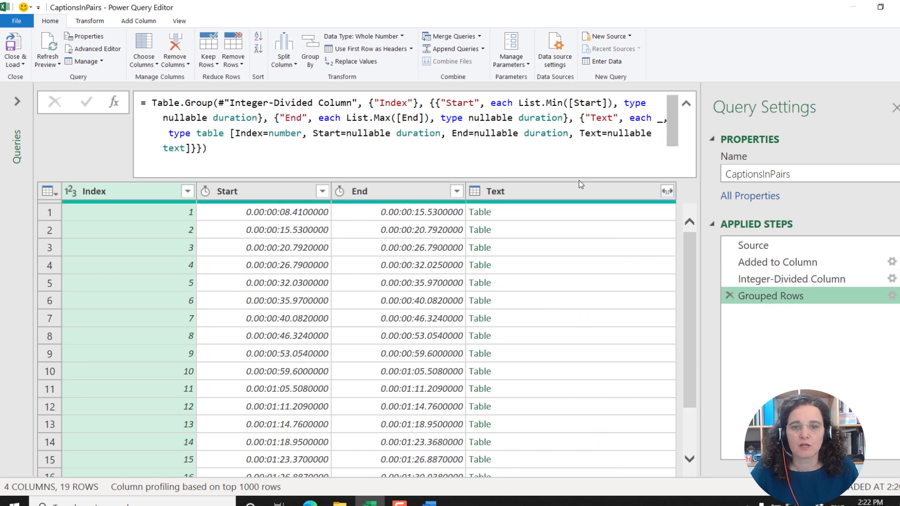
click(787, 281)
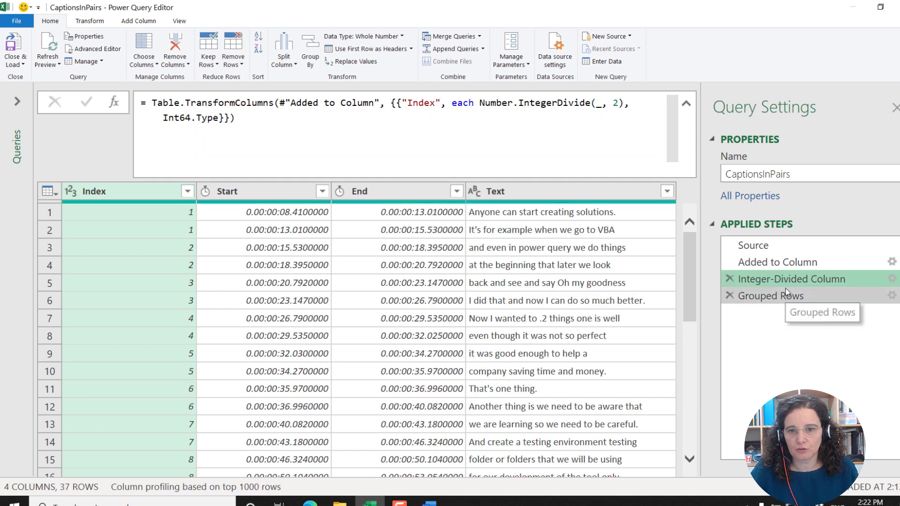
Edit the Grouped Rows step so the All Rows aggregation is named Grouped Text, and apply the change
double_click(788, 295)
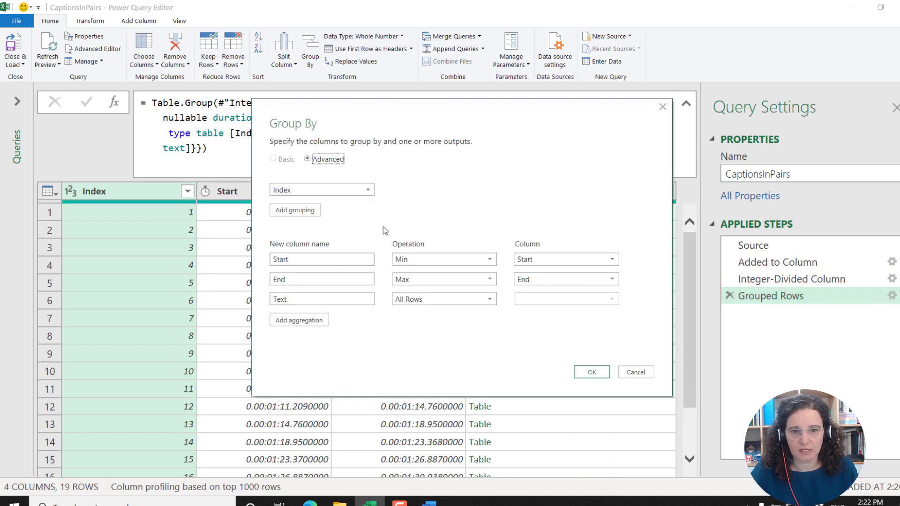
click(318, 299)
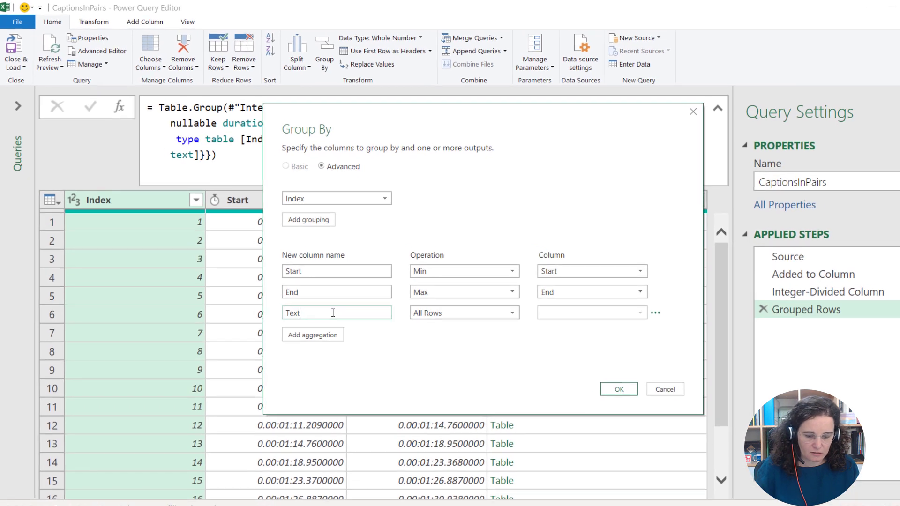
text(Group)
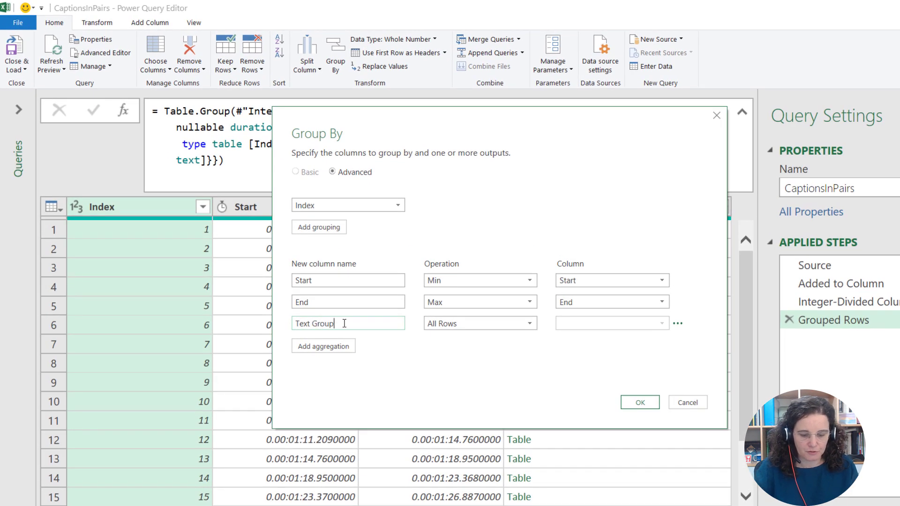
key(BackSpace)
key(BackSpace)
key(BackSpace)
key(BackSpace)
key(BackSpace)
key(BackSpace)
key(BackSpace)
key(BackSpace)
key(BackSpace)
text(Group)
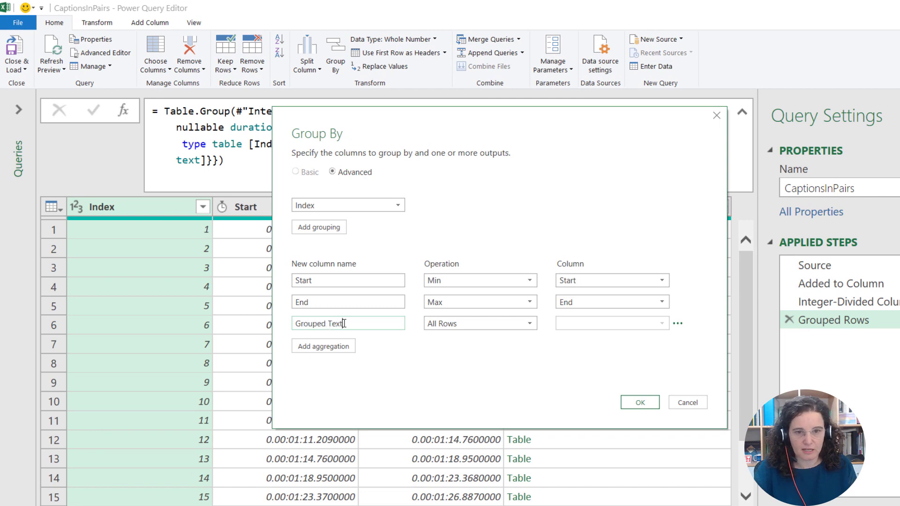
click(631, 404)
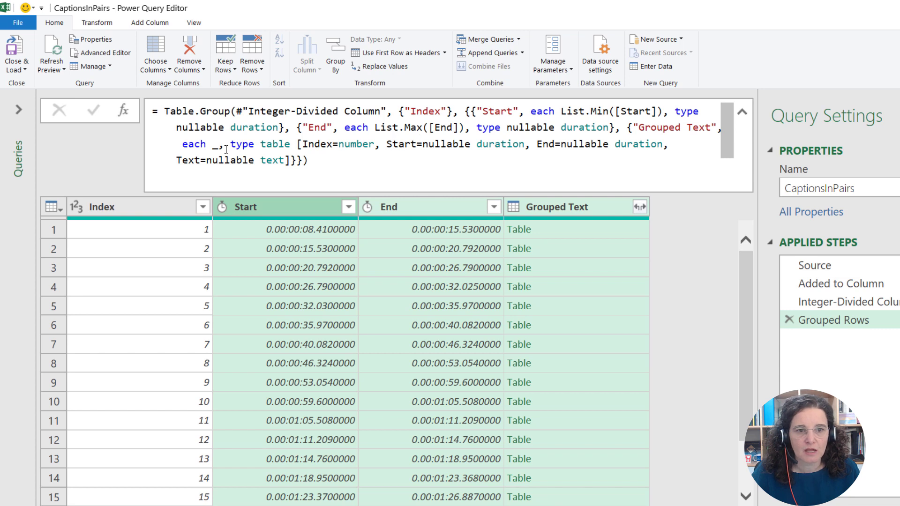
In the Grouped Rows formula, replace the table type after each _ with [Text], giving each _[Text], and commit it
drag(220, 145, 292, 160)
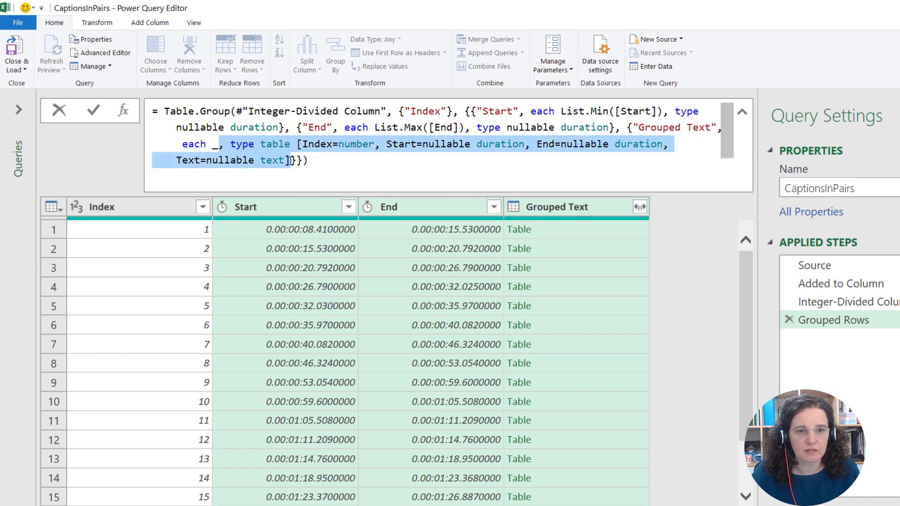
key(Delete)
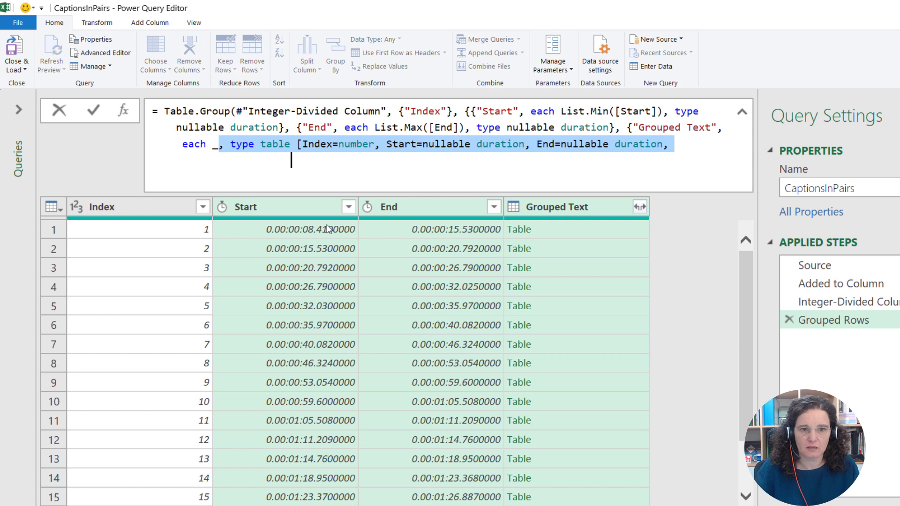
text([)
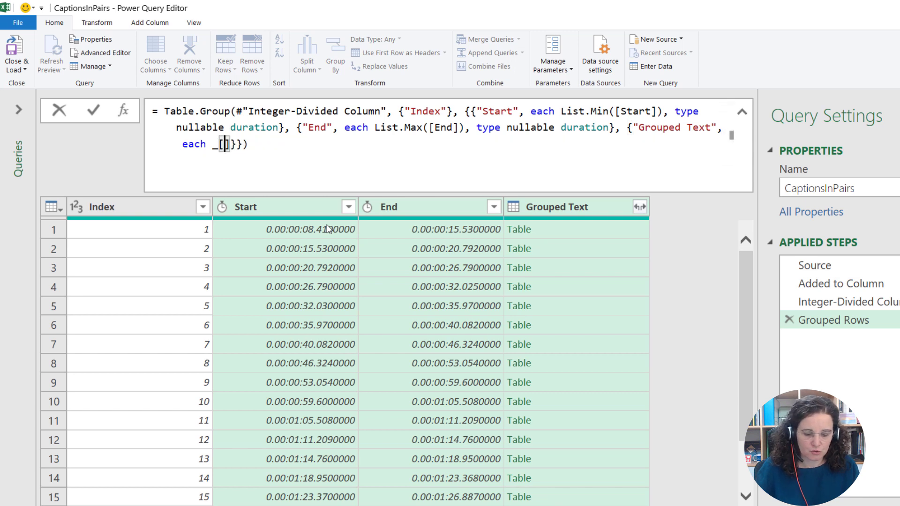
text(Text)
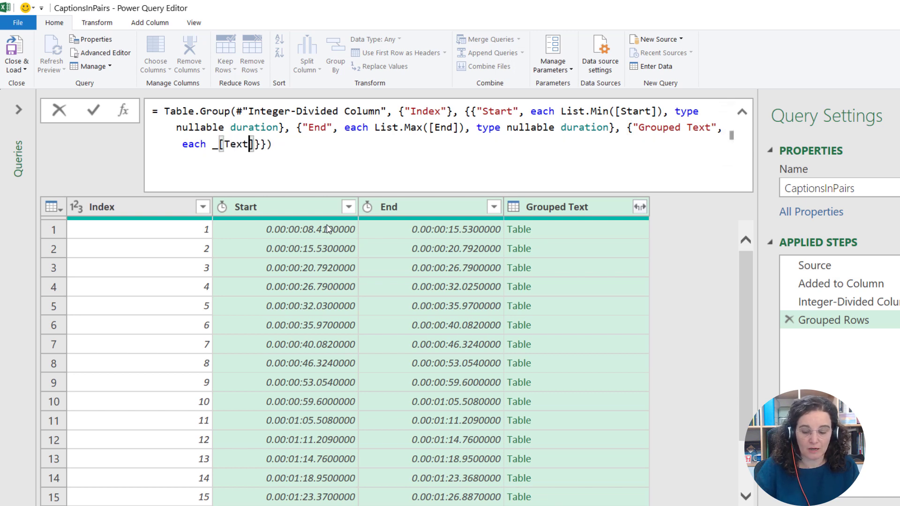
key(Right)
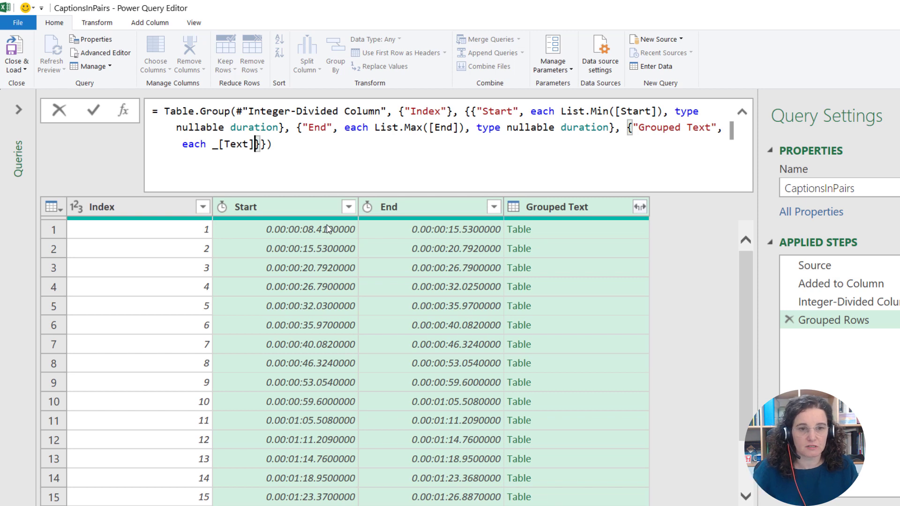
click(356, 146)
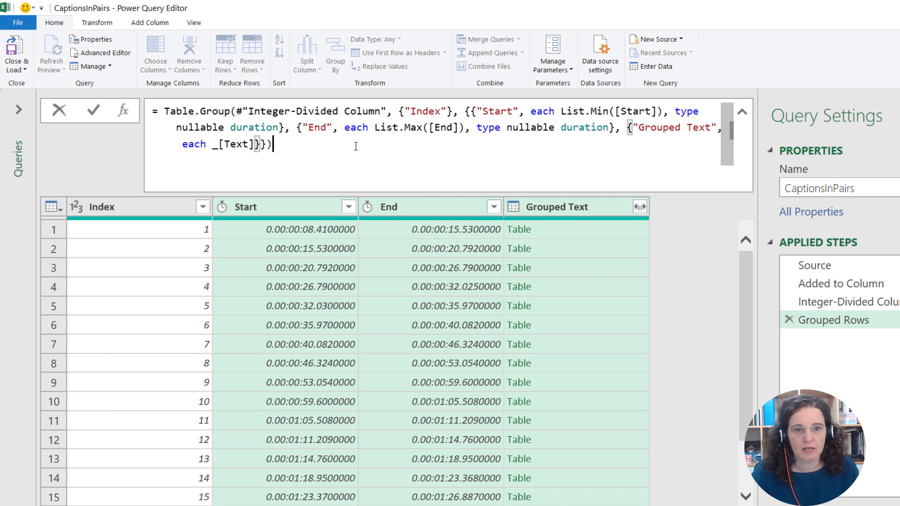
click(93, 111)
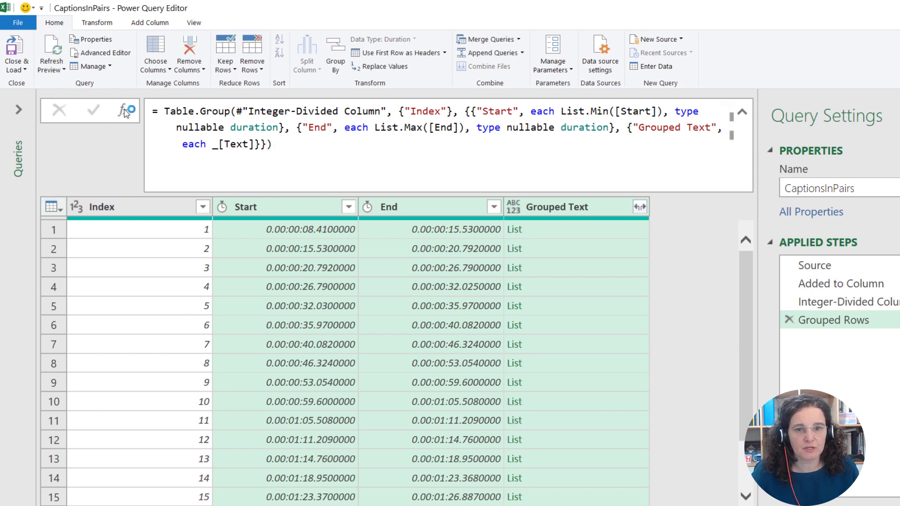
Preview the lists in the first two rows of the Grouped Text column
click(533, 235)
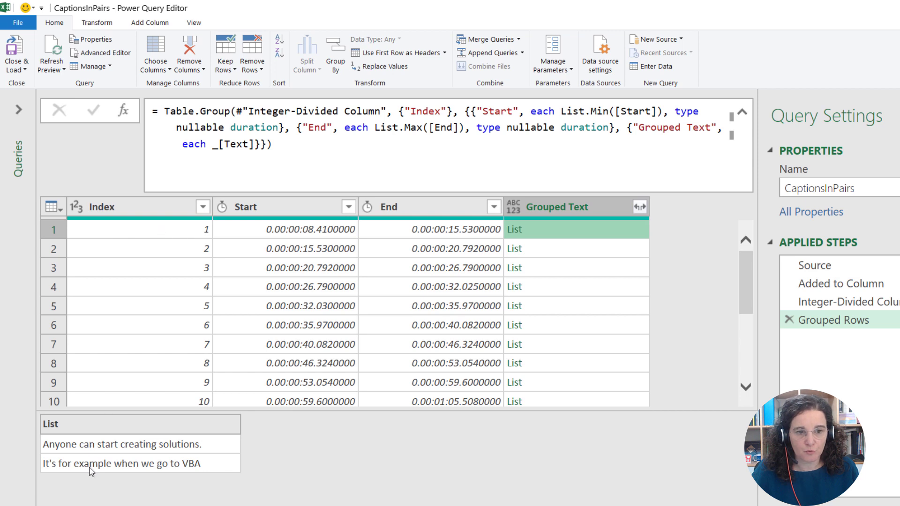
click(542, 251)
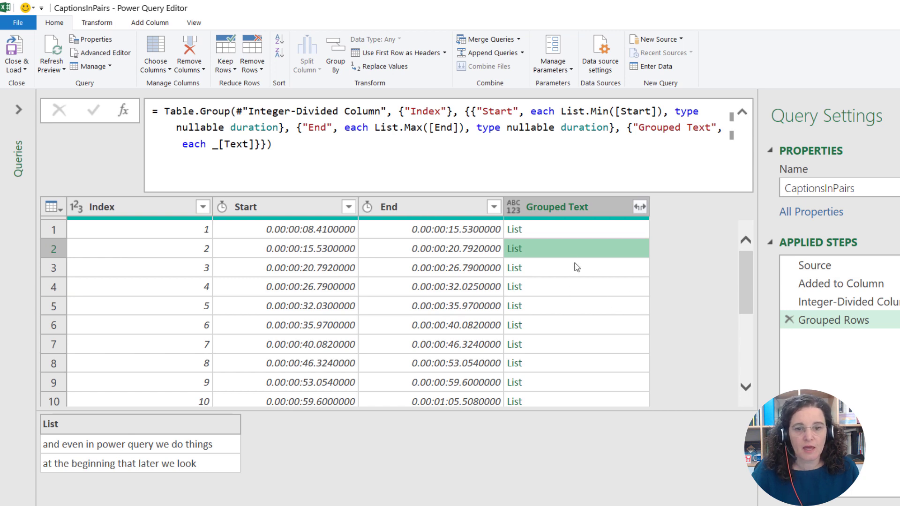
click(544, 234)
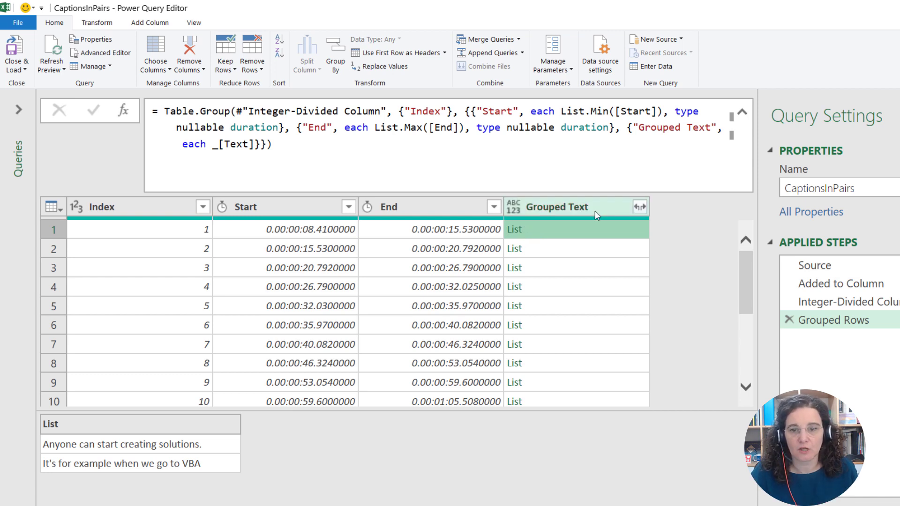
Extract the Grouped Text list values, concatenated with the custom carriage return and line feed delimiter #(cr)#(lf)
click(642, 209)
click(642, 210)
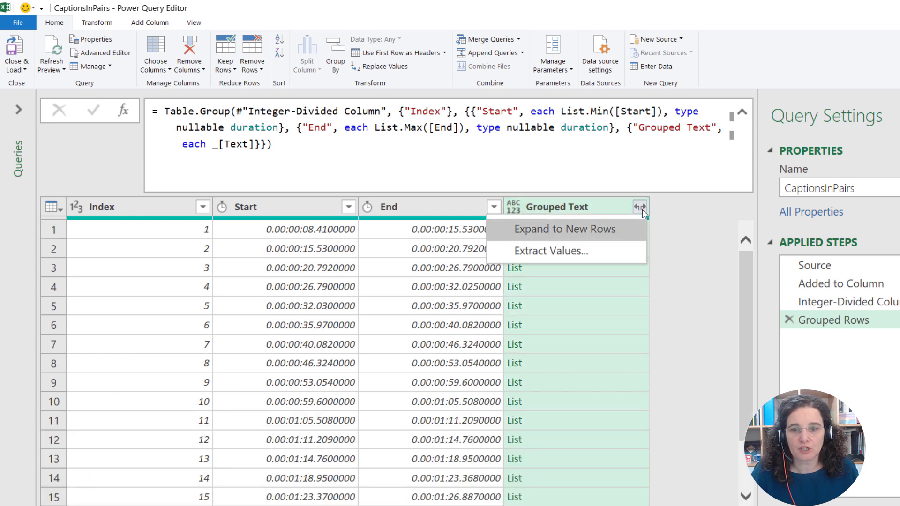
click(572, 252)
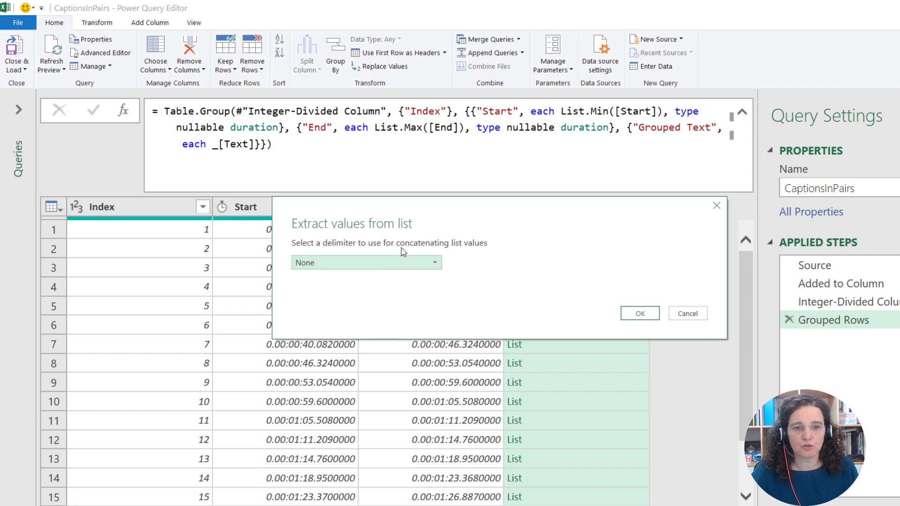
click(435, 263)
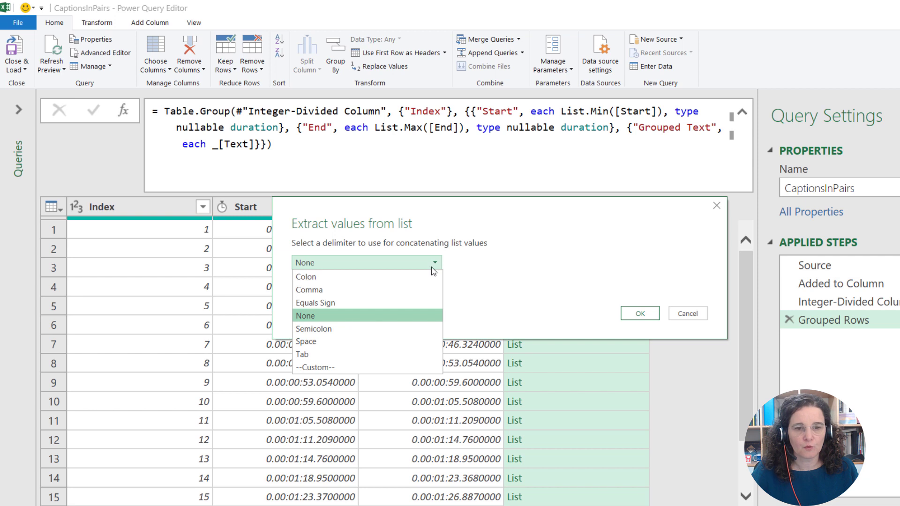
click(342, 368)
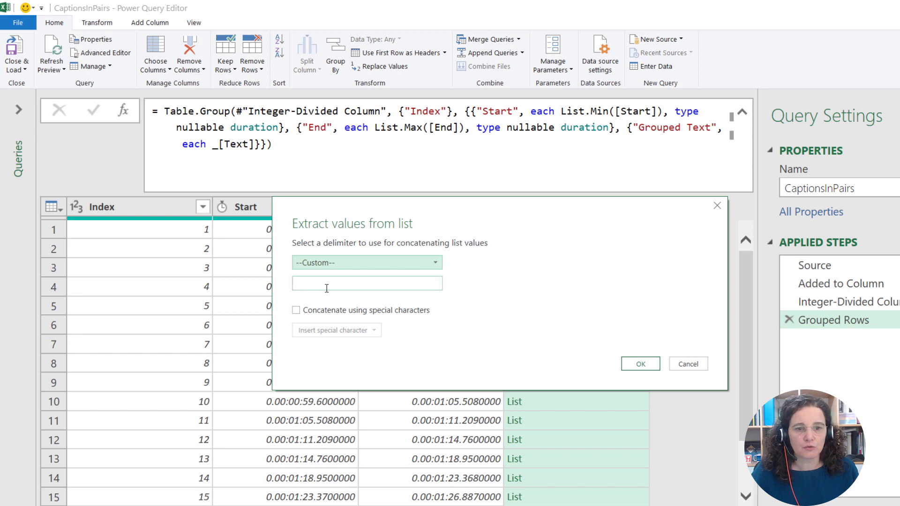
click(296, 311)
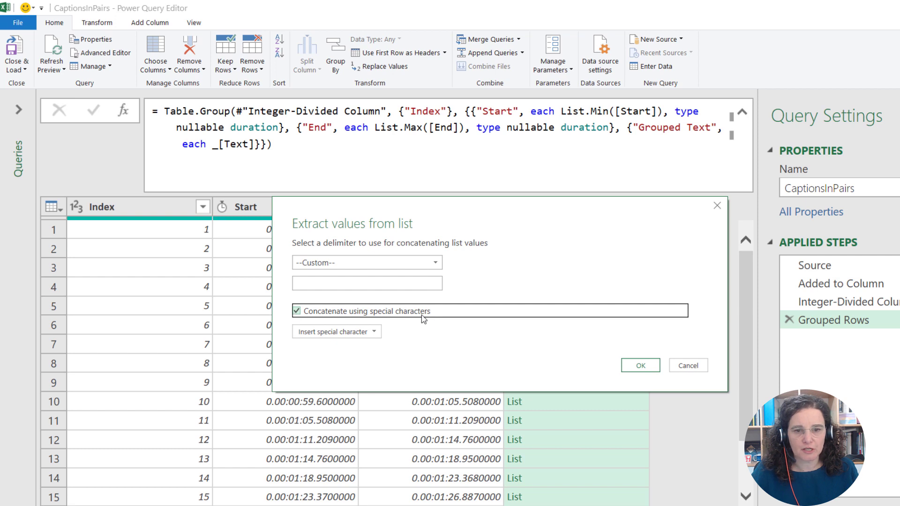
click(366, 333)
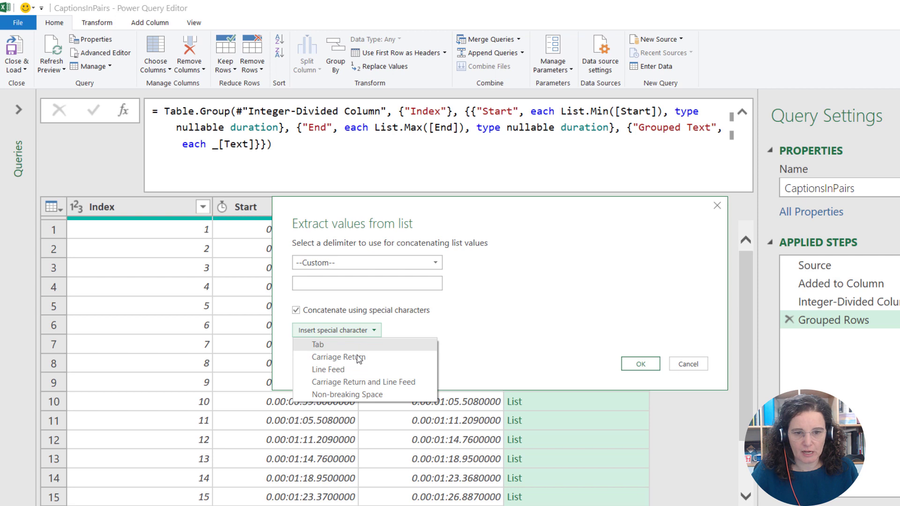
click(394, 384)
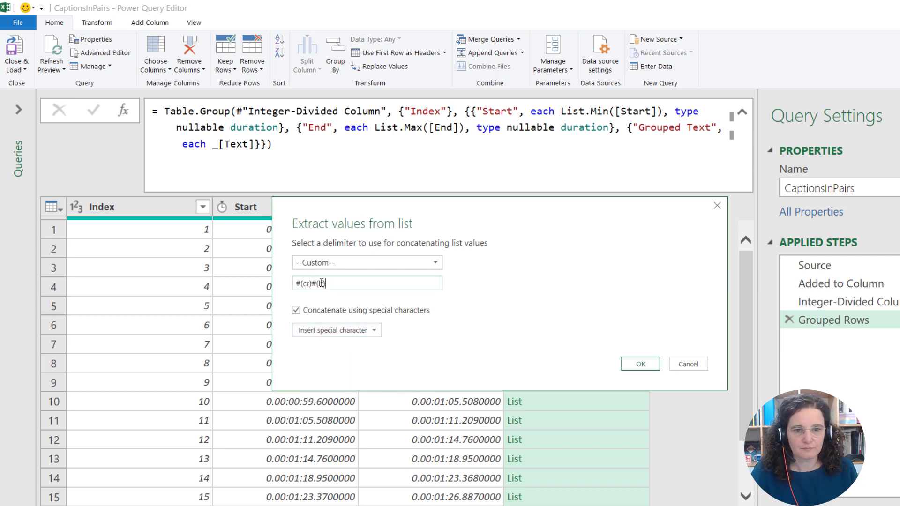
click(640, 365)
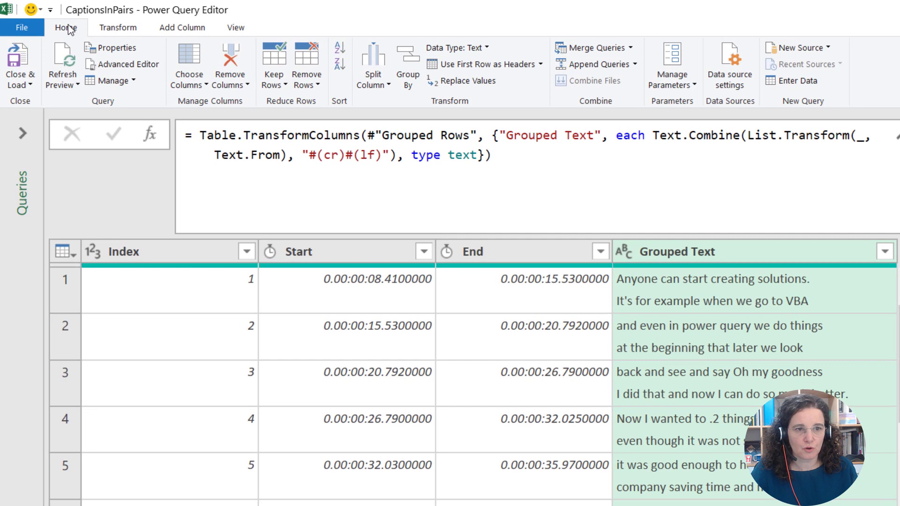
Load the CaptionsInPairs query as a table in the existing worksheet, starting at cell F5 of Sheet1
click(19, 82)
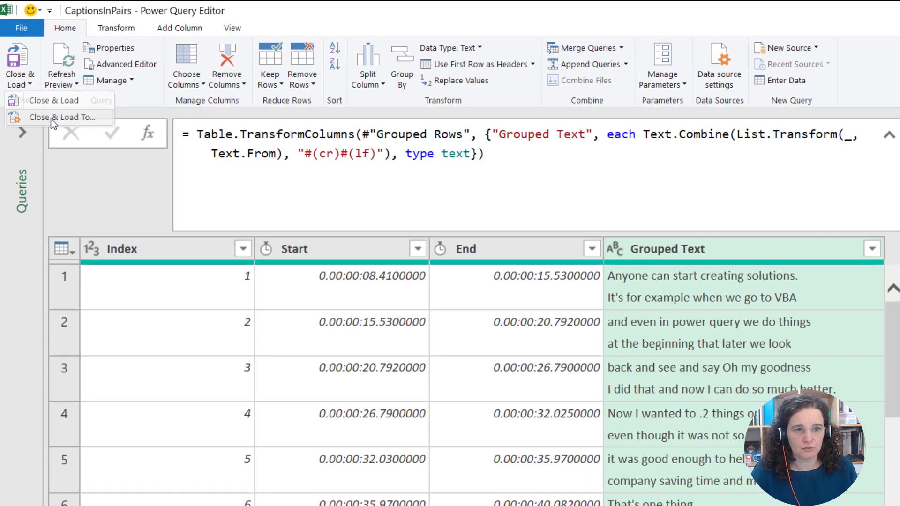
click(51, 120)
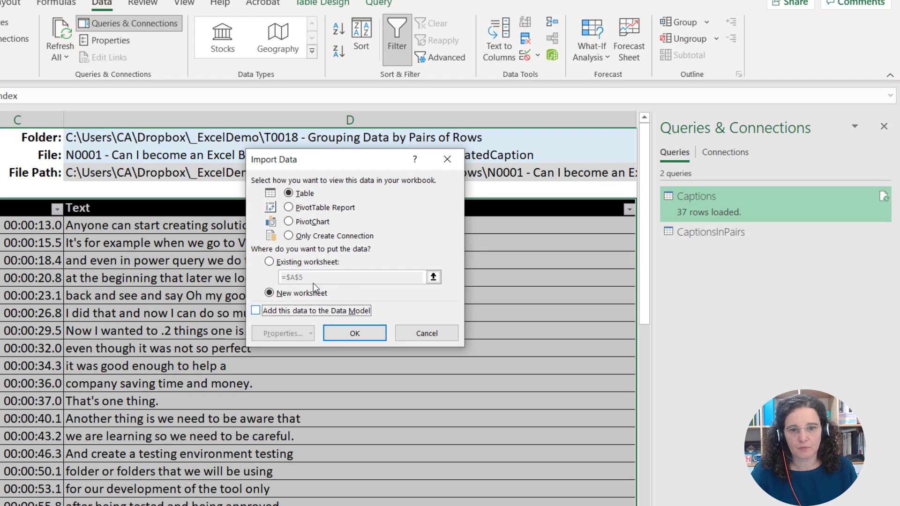
click(270, 262)
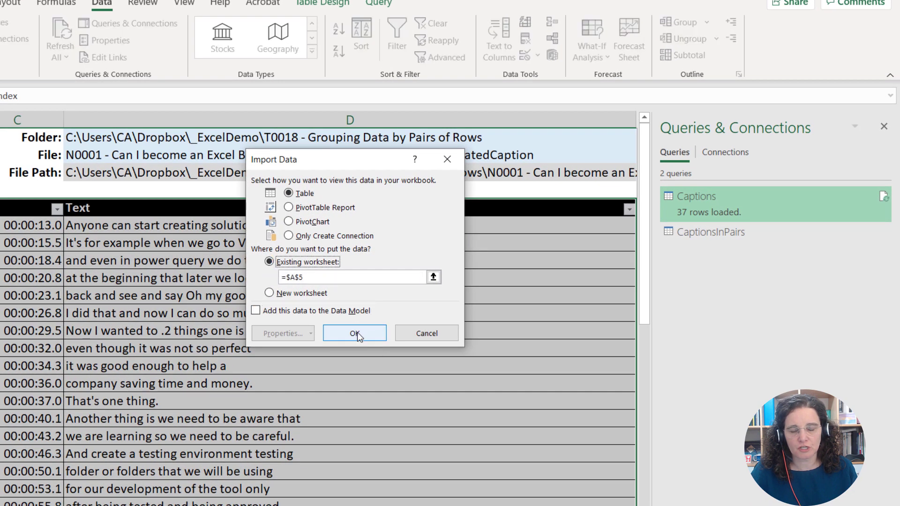
click(433, 277)
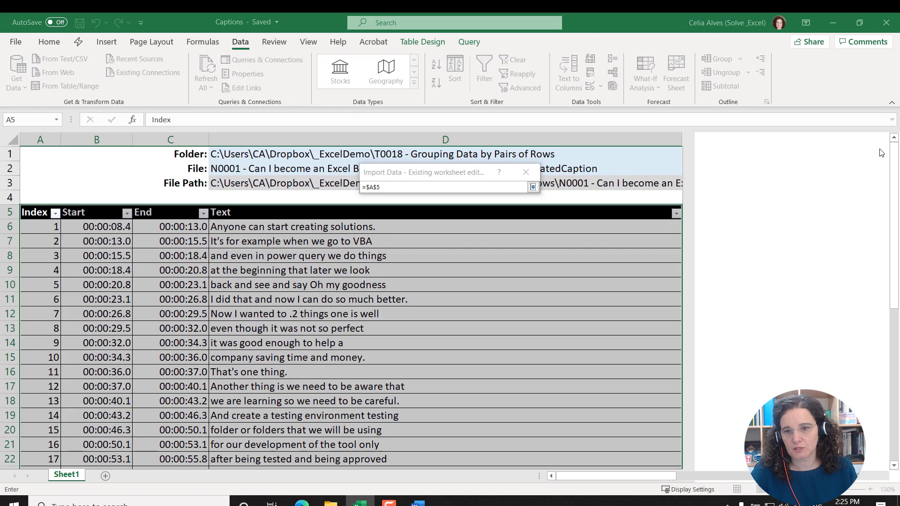
click(749, 214)
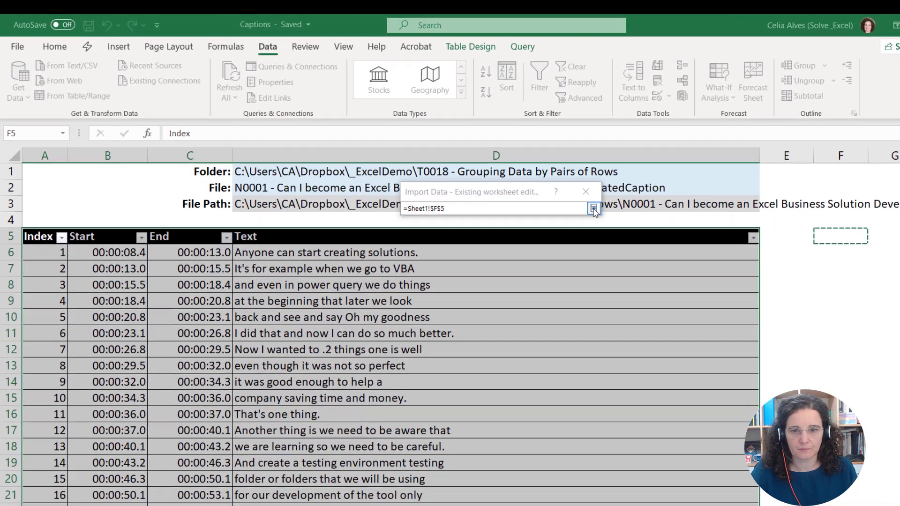
click(533, 187)
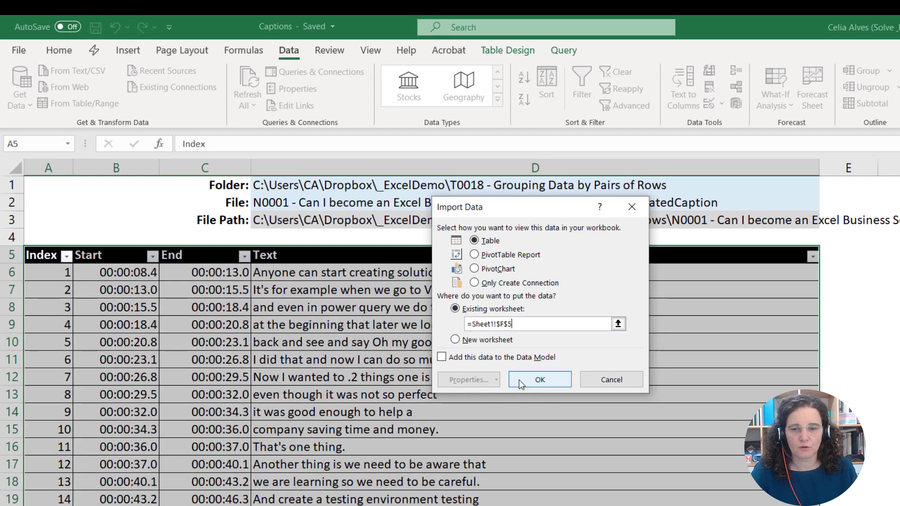
click(519, 379)
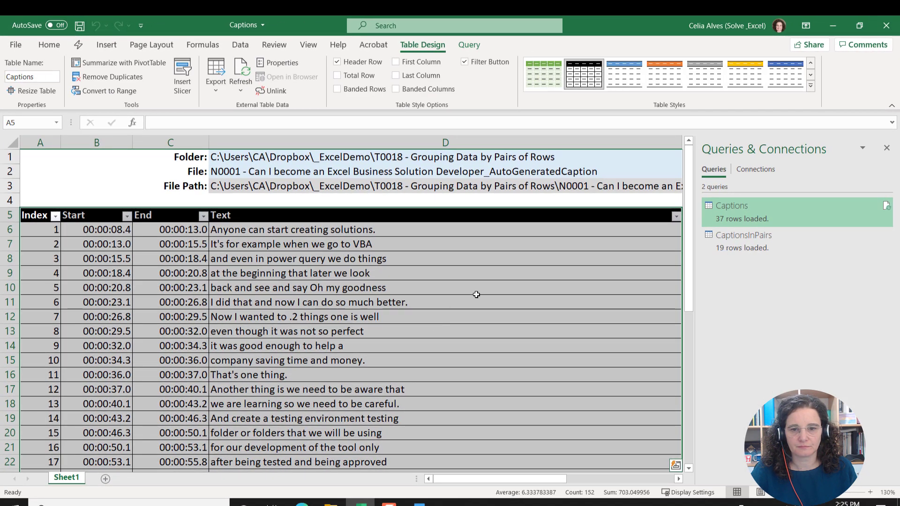
Hide the workbook queries list and wrap the text in the whole Grouped Text column of the loaded table
scroll(477, 294, down, 2)
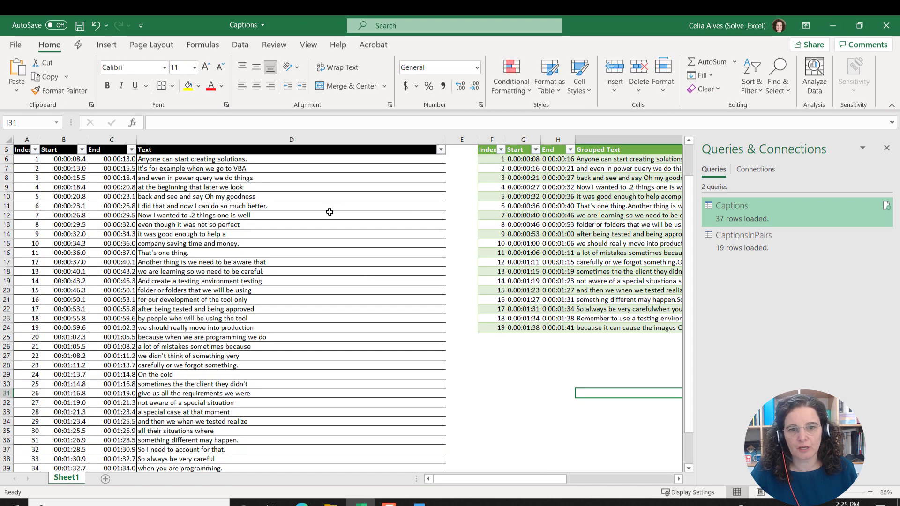
click(888, 149)
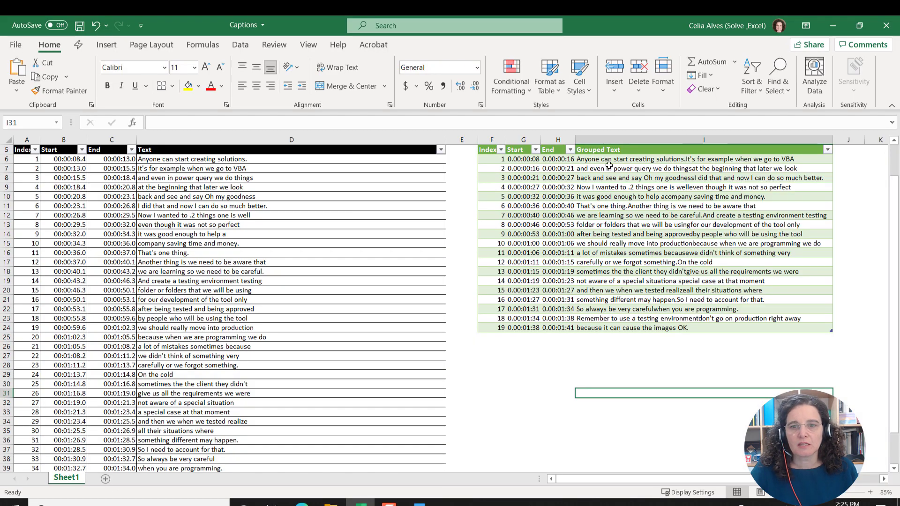
click(610, 161)
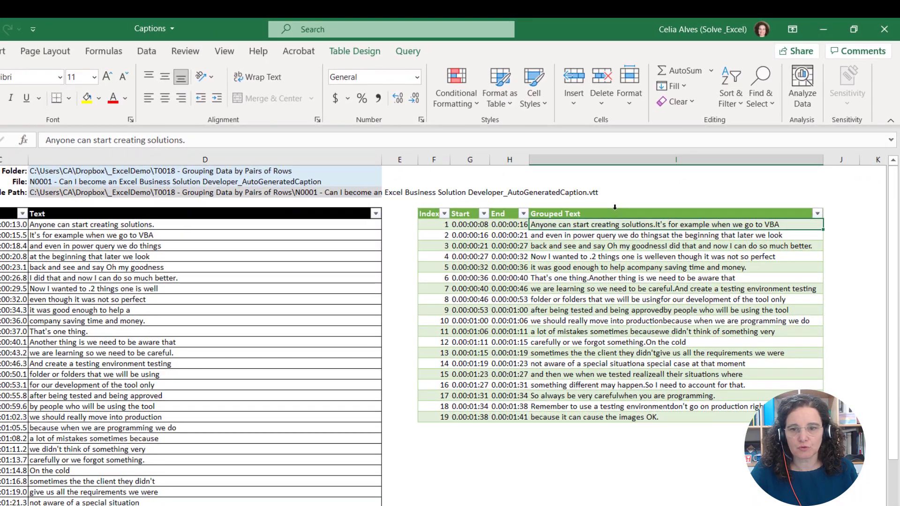
click(547, 205)
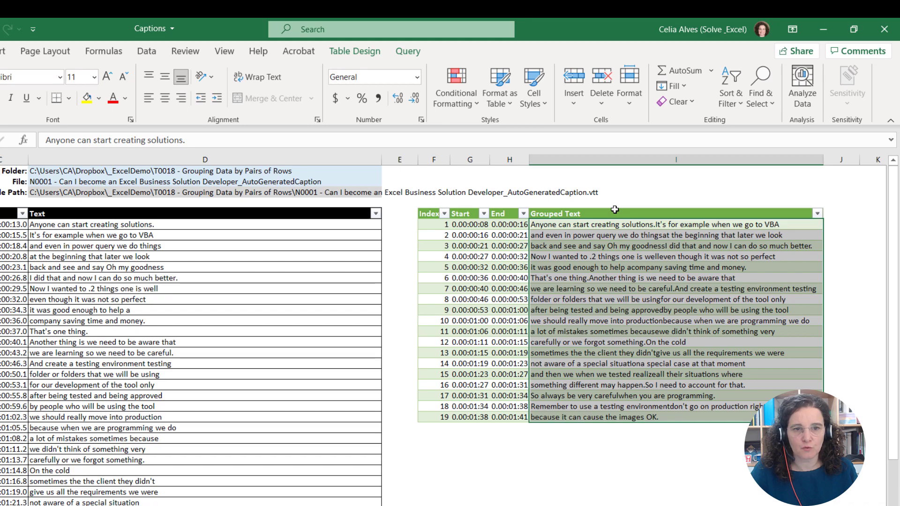
click(615, 210)
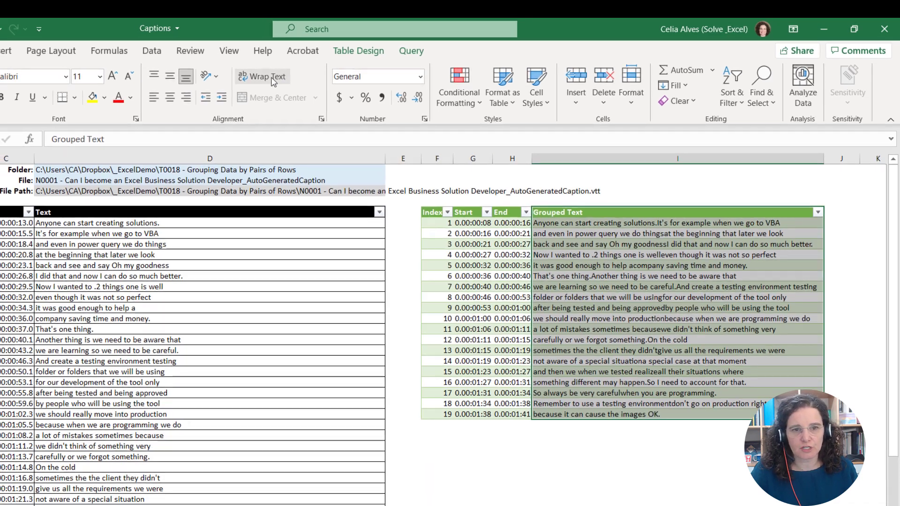
click(268, 78)
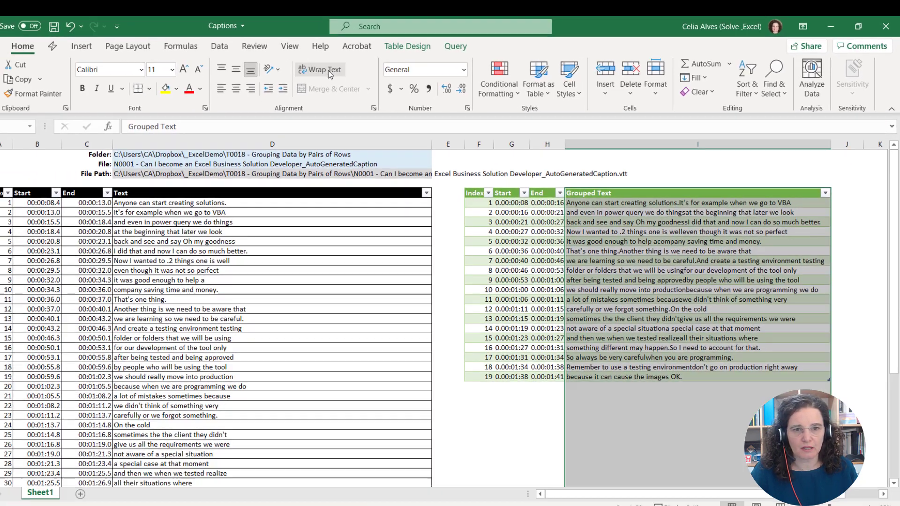
click(616, 244)
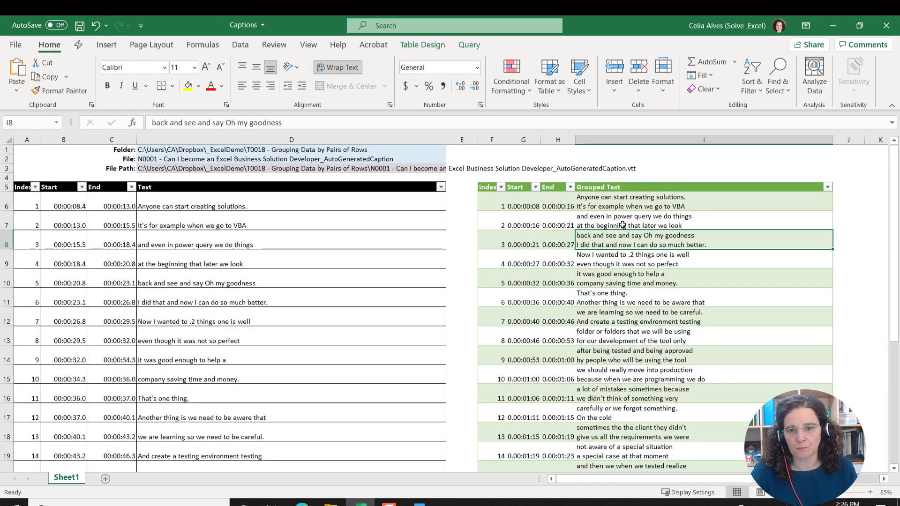
Top-align the data in the Index, Start and End columns of the CaptionsInPairs table
click(490, 187)
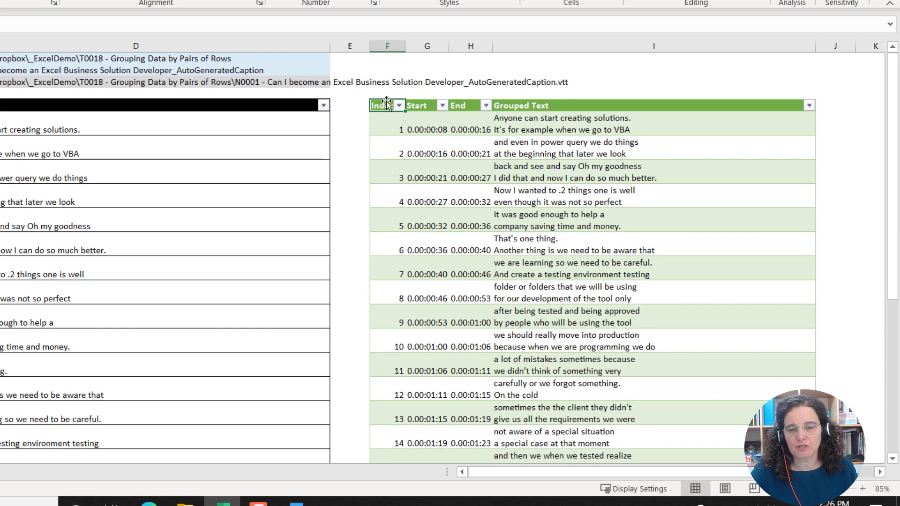
drag(387, 102, 455, 103)
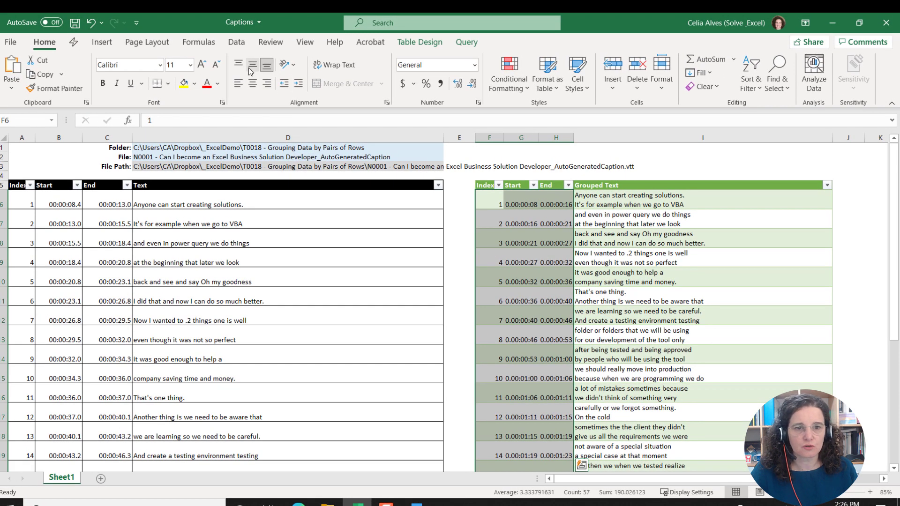
click(243, 66)
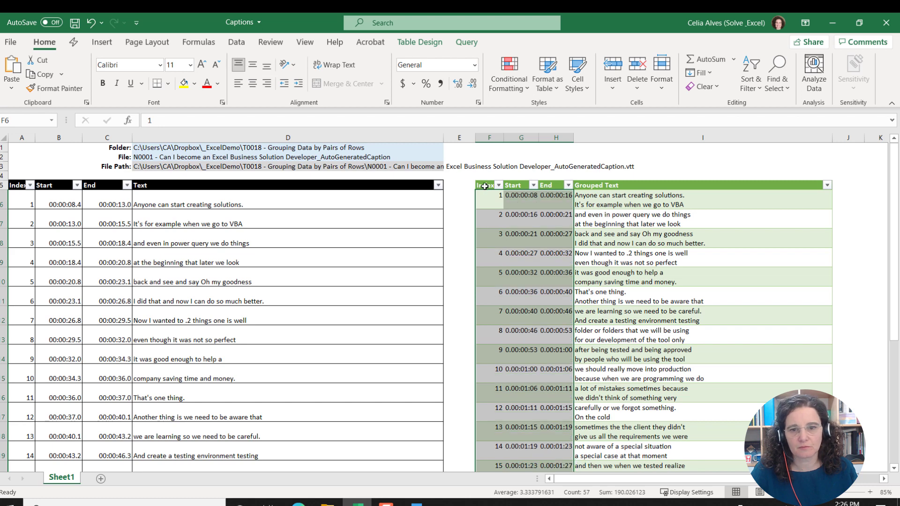
click(540, 215)
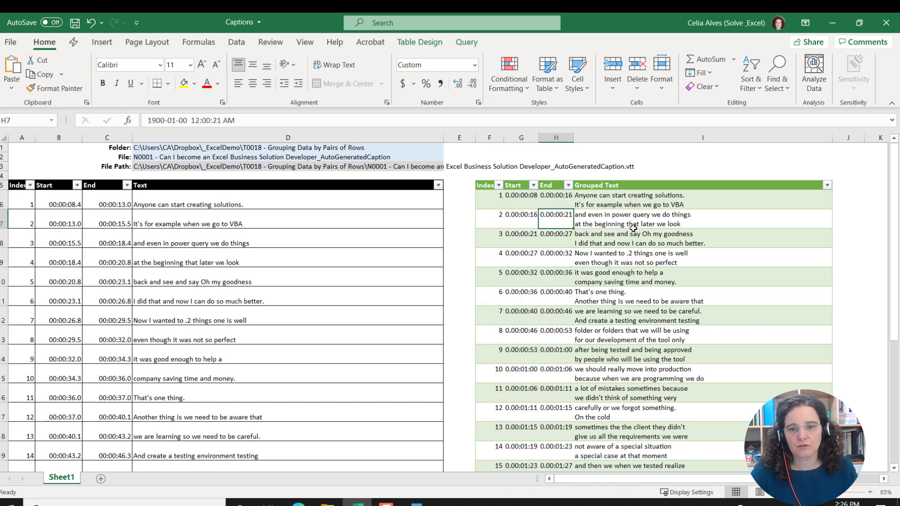
Examine the paired captions in the Grouped Text column and compare them with the original Captions rows
scroll(633, 229, down, 4)
scroll(633, 228, up, 3)
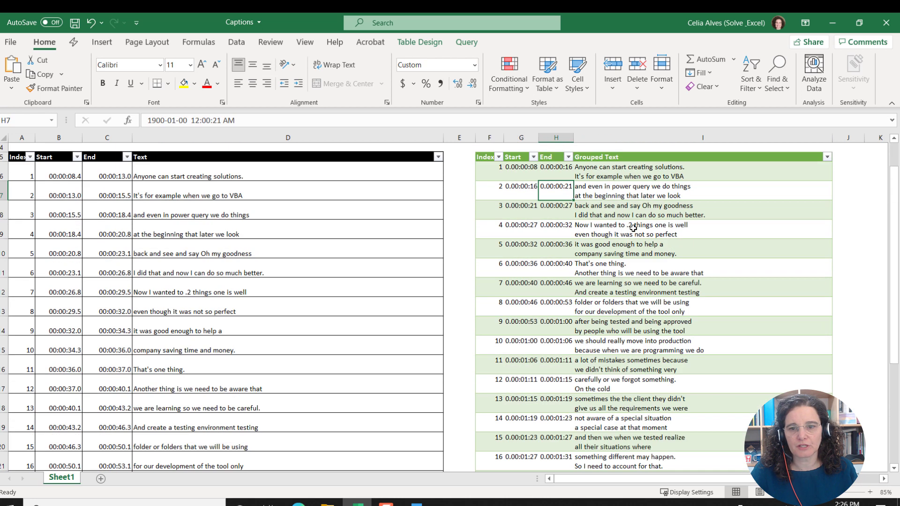
ctrl+scroll(634, 228, up, 3)
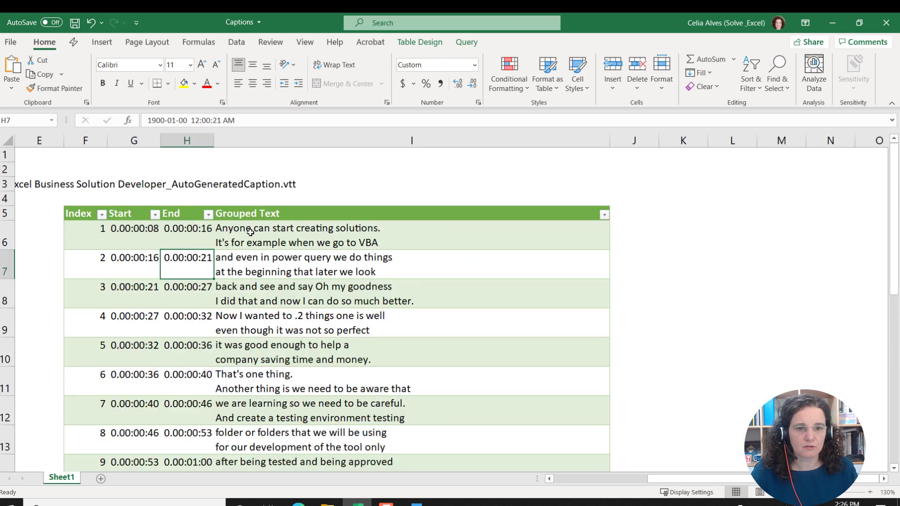
click(251, 232)
click(251, 265)
click(254, 299)
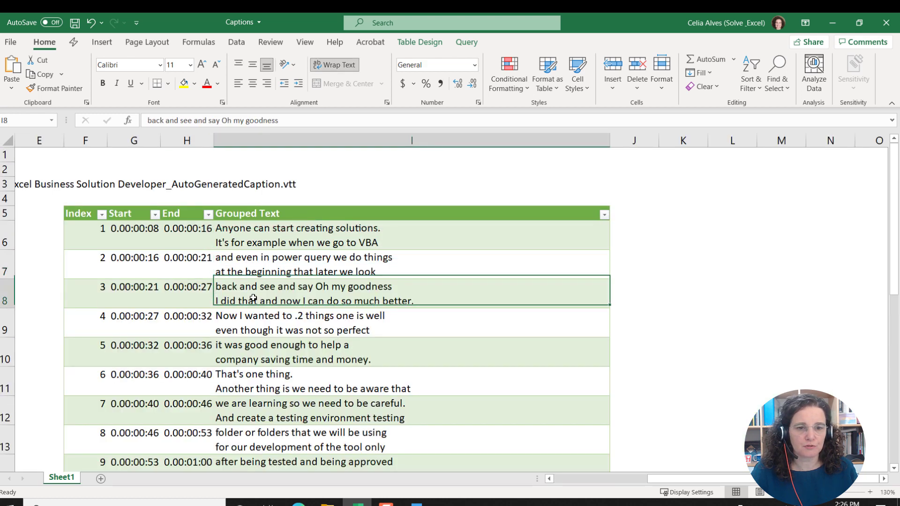
key(Down)
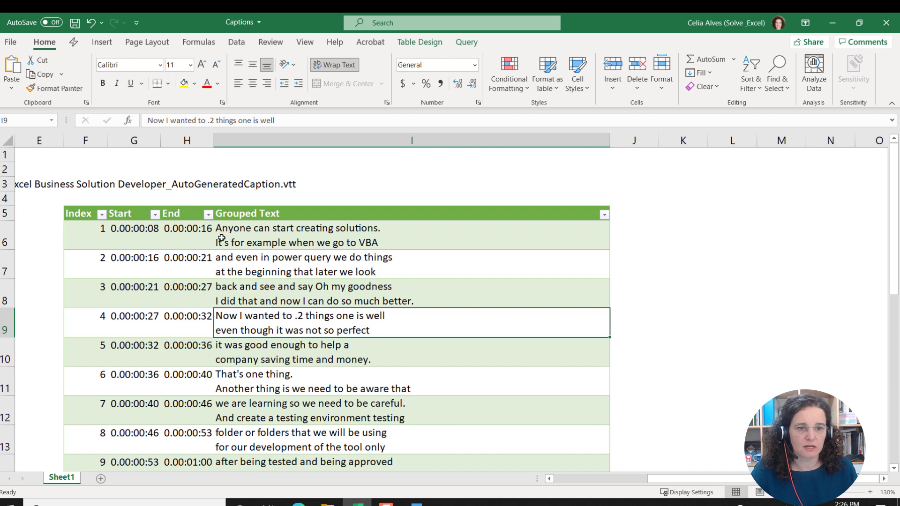
drag(727, 479, 706, 479)
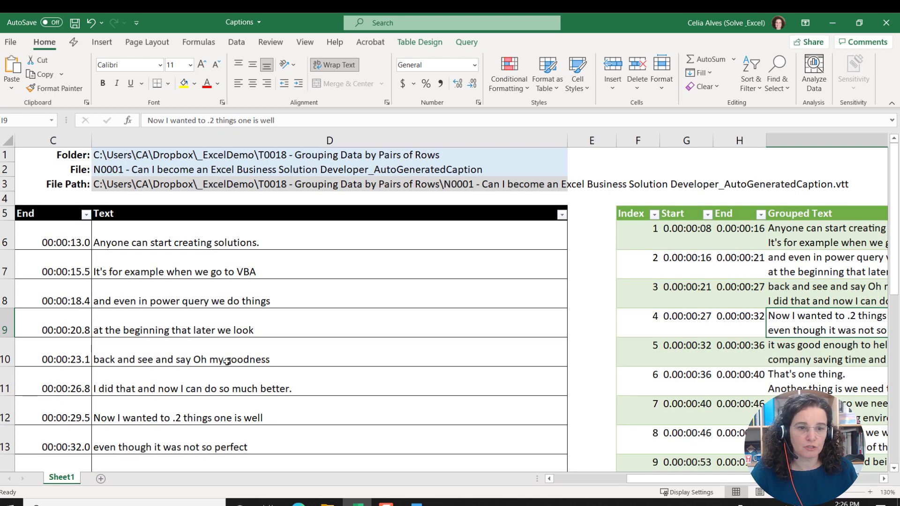
drag(676, 481, 675, 481)
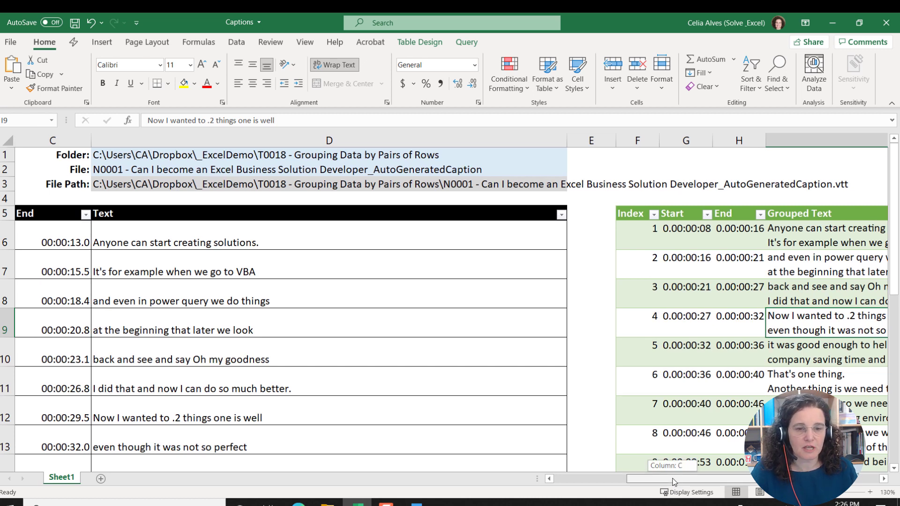
mouse_move(674, 482)
mouse_down()
mouse_move(658, 476)
mouse_move(672, 478)
mouse_up()
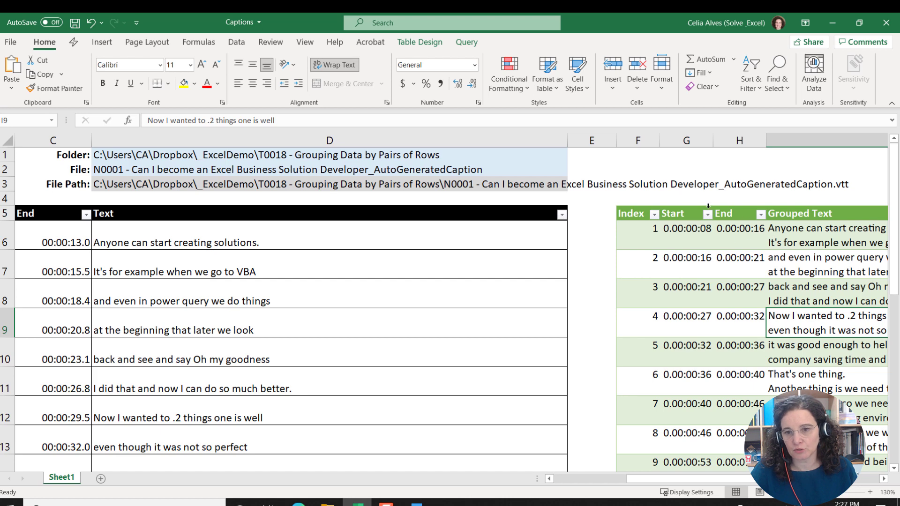
Apply the custom number format hh:mm:ss.0 to the Start and End columns of the CaptionsInPairs table
key(ctrl+z)
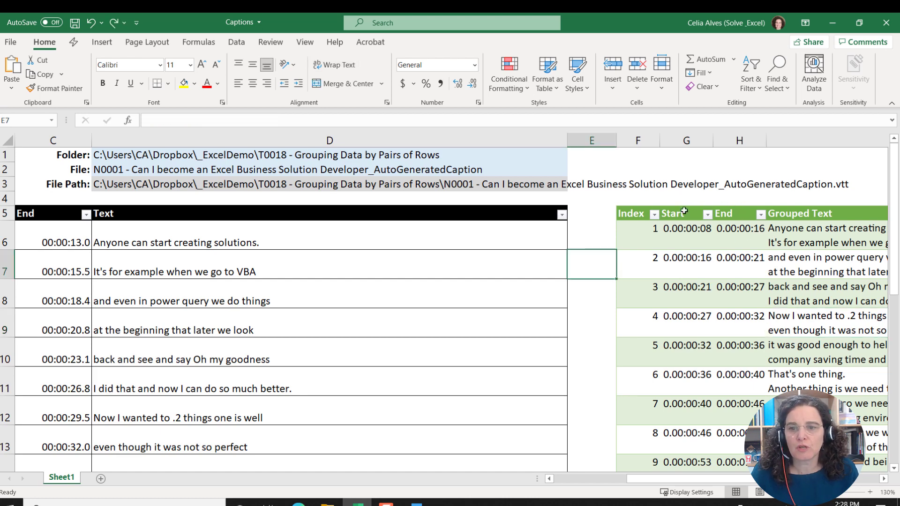
click(685, 205)
shift+click(721, 217)
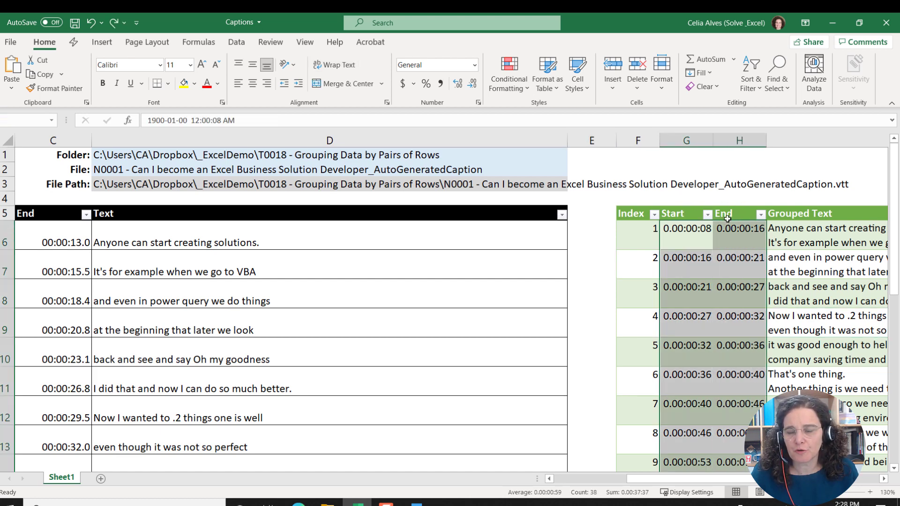
click(474, 65)
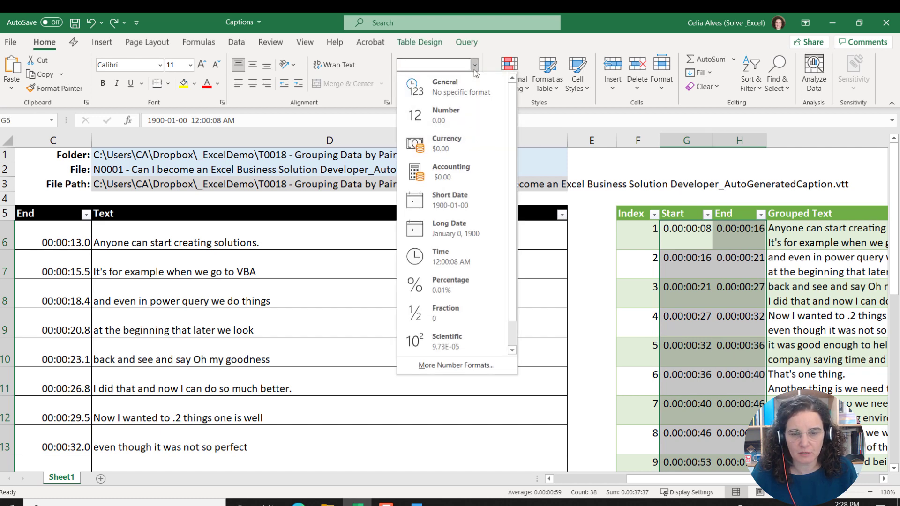
click(446, 367)
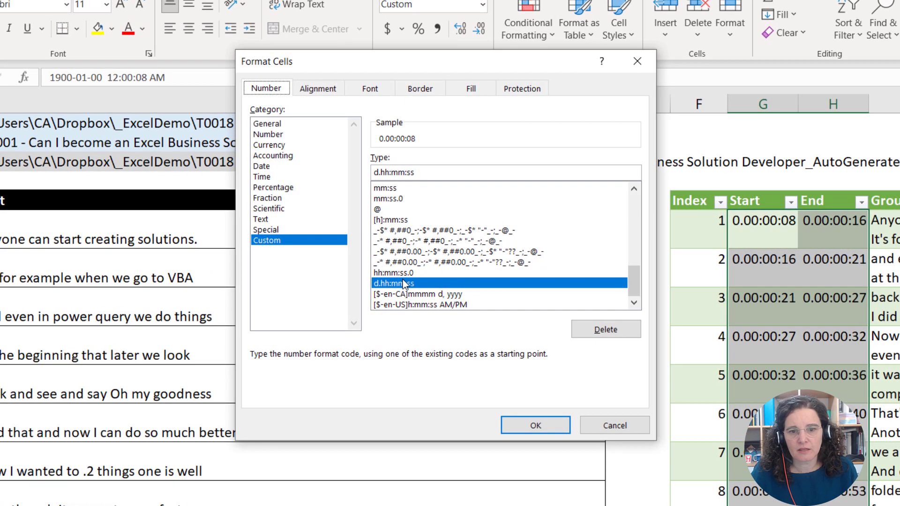
click(379, 172)
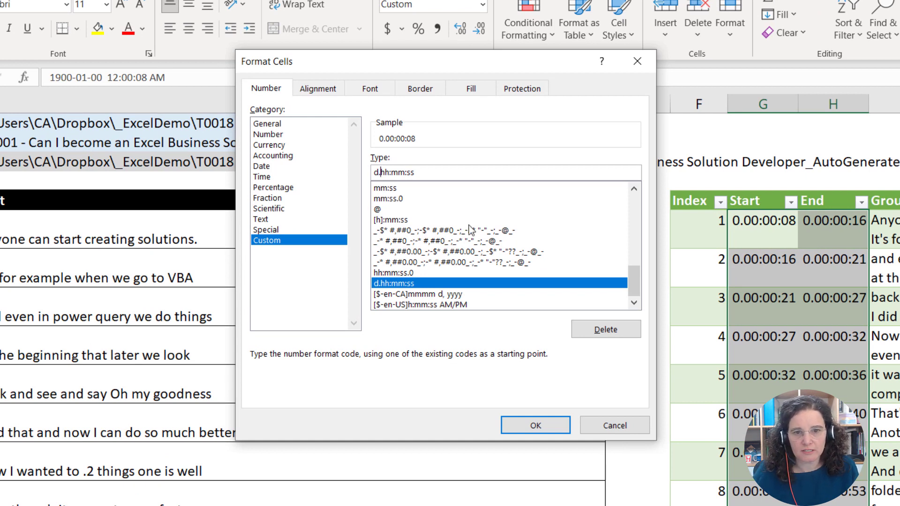
key(BackSpace)
key(BackSpace)
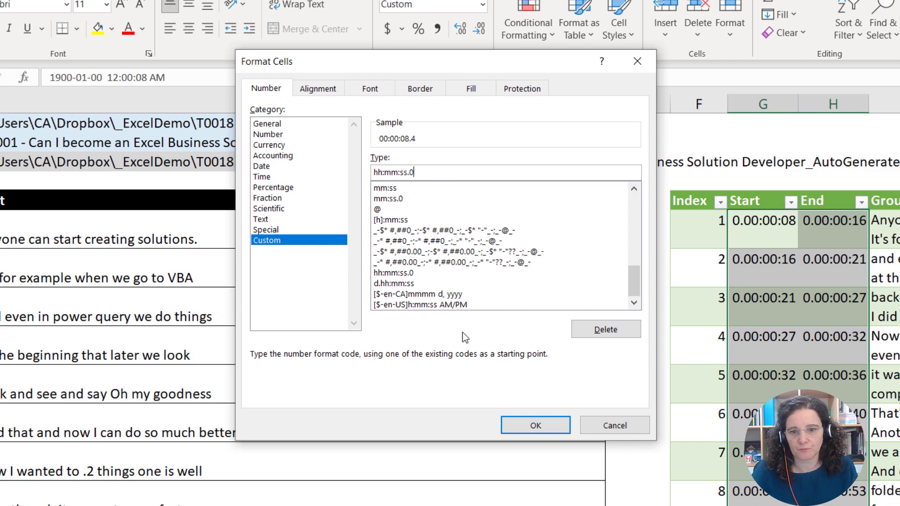
click(518, 424)
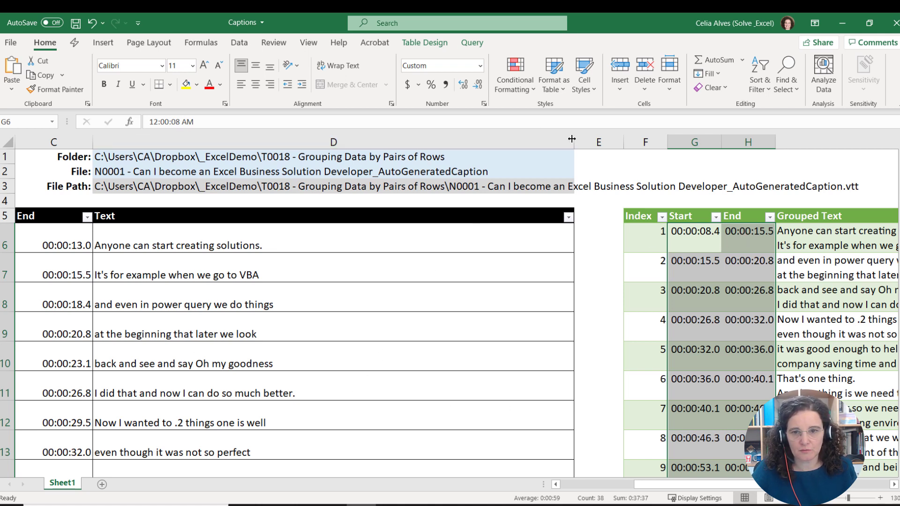
Narrow column D so both tables fit side by side, and select the first two Text cells of the Captions table
drag(572, 138, 327, 139)
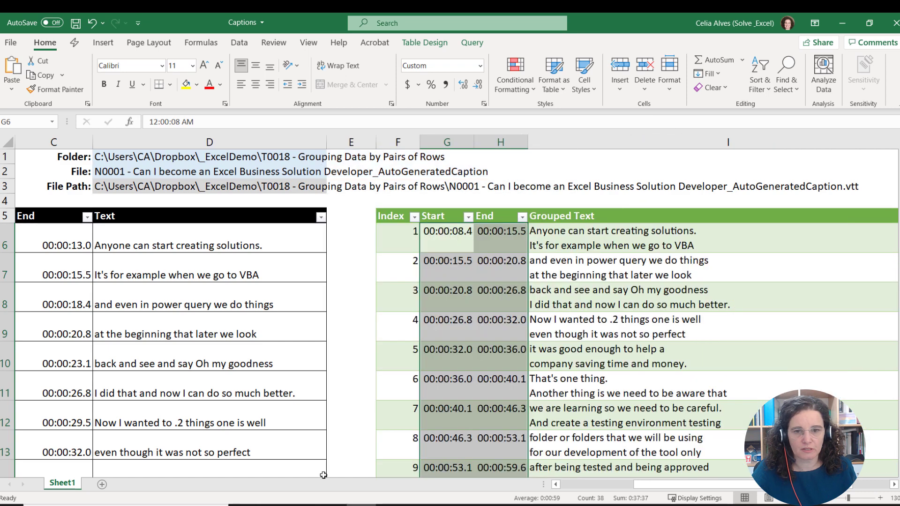
scroll(305, 290, left, 2)
click(308, 293)
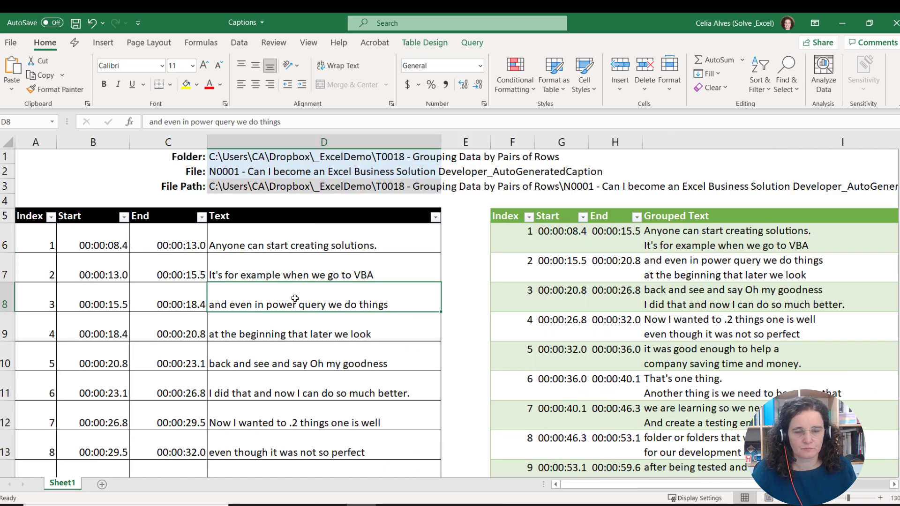
click(30, 241)
drag(74, 266, 284, 261)
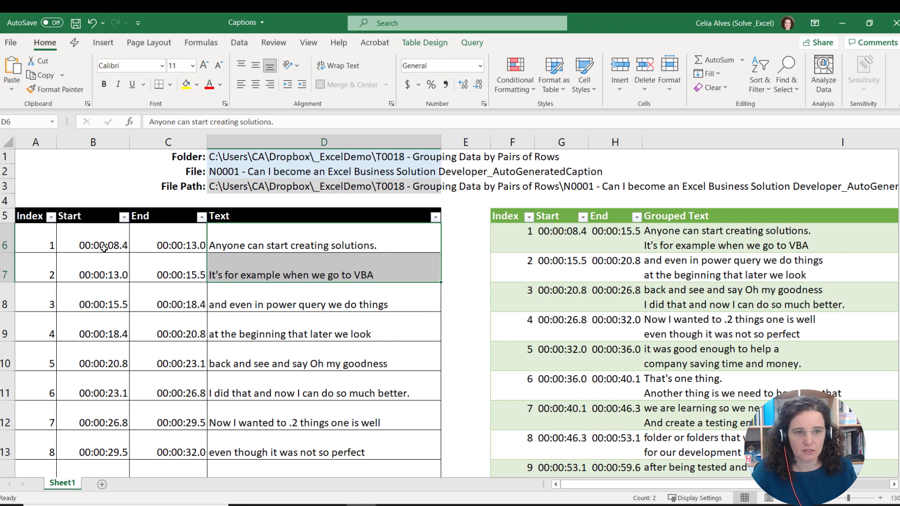
Compare the first row pairs of the Captions table with the matching Start, End and Grouped Text cells in the CaptionsInPairs table
click(183, 274)
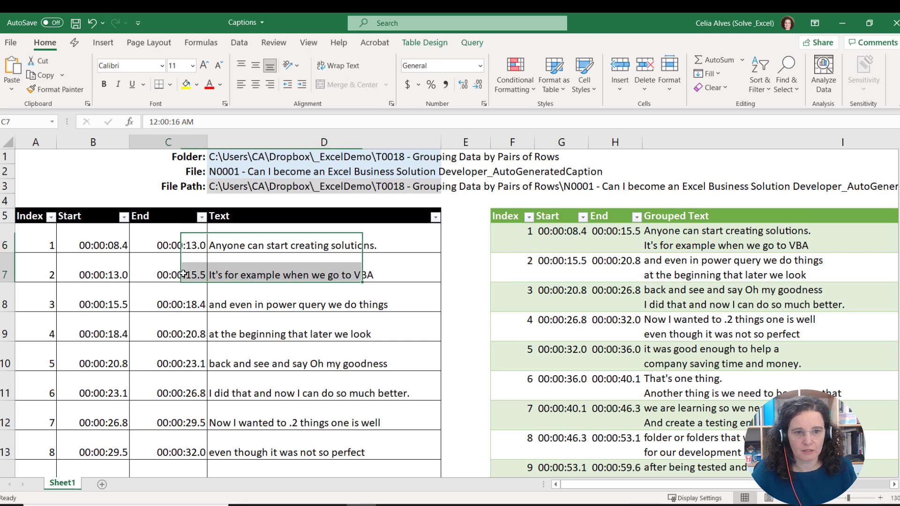
click(617, 232)
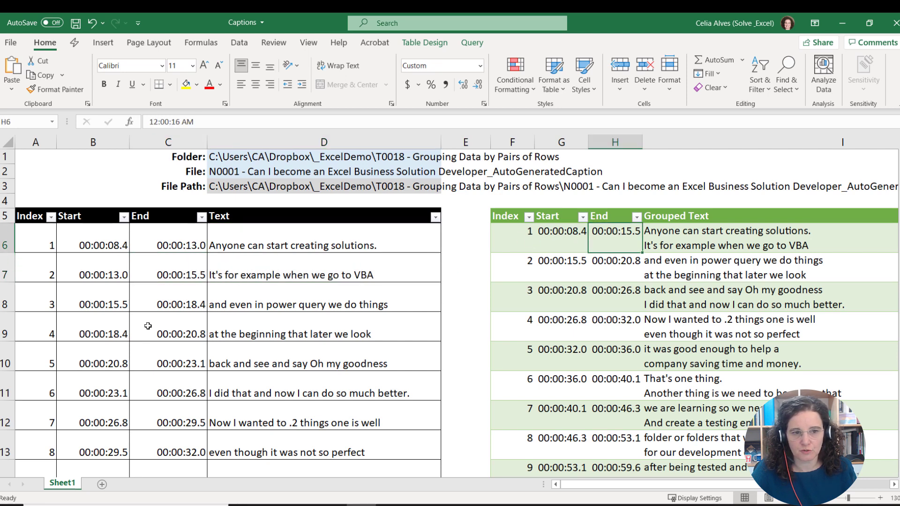
drag(101, 304, 323, 328)
click(687, 272)
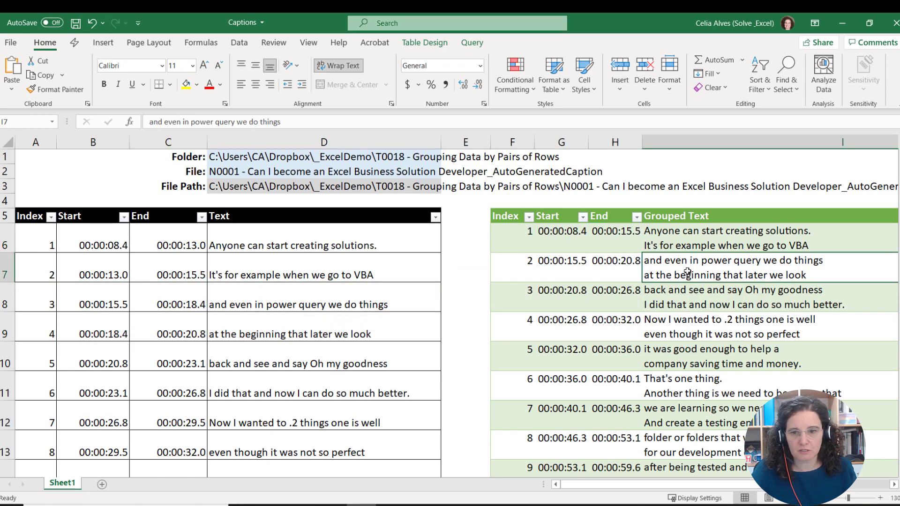
drag(338, 308, 89, 326)
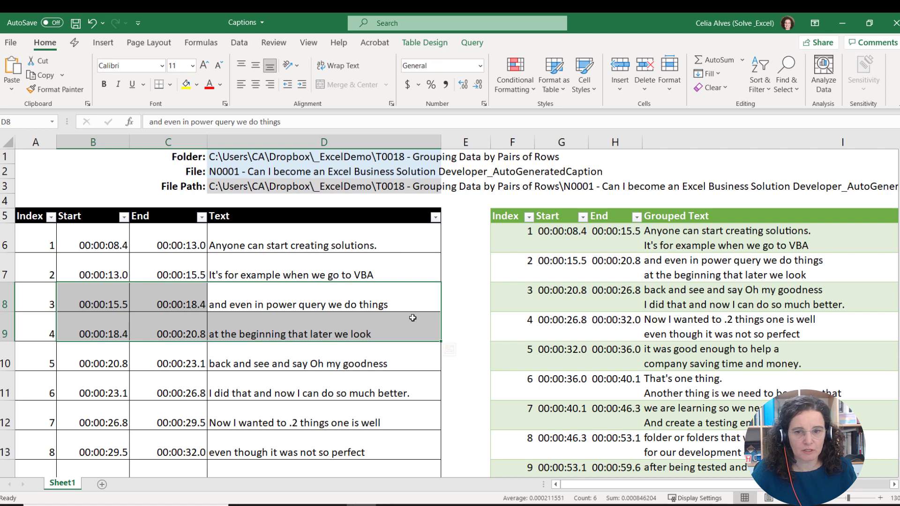
click(619, 269)
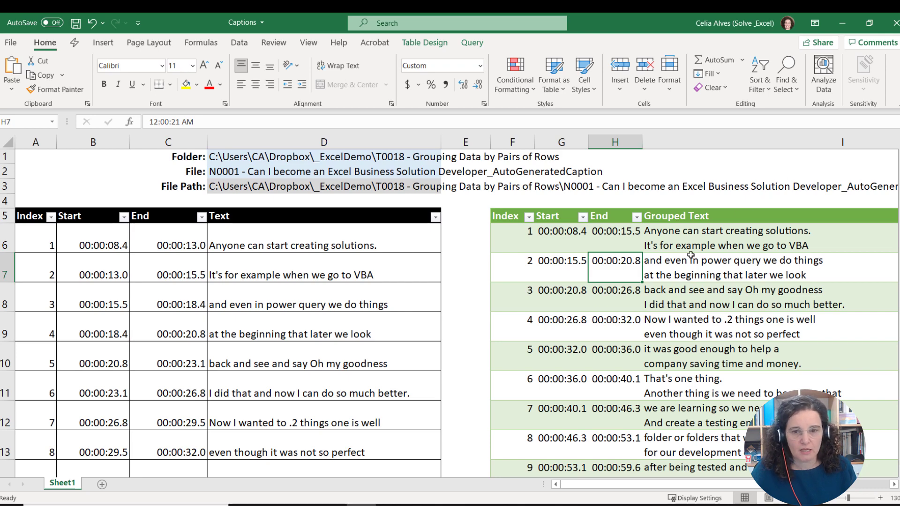
scroll(692, 256, down, 3)
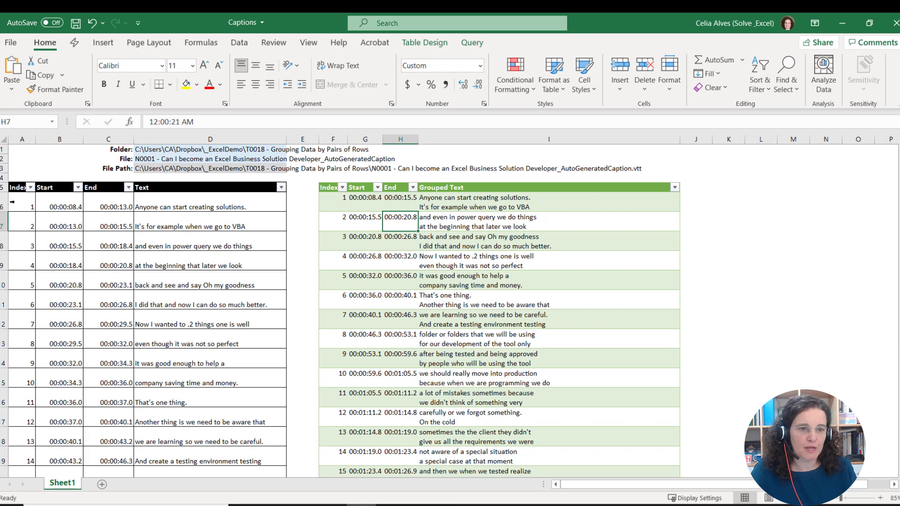
drag(13, 203, 225, 457)
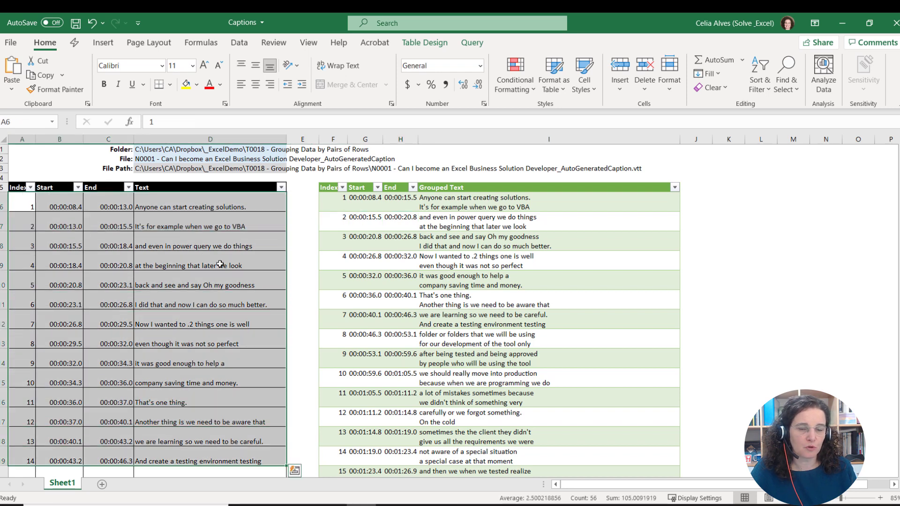
click(193, 238)
click(438, 237)
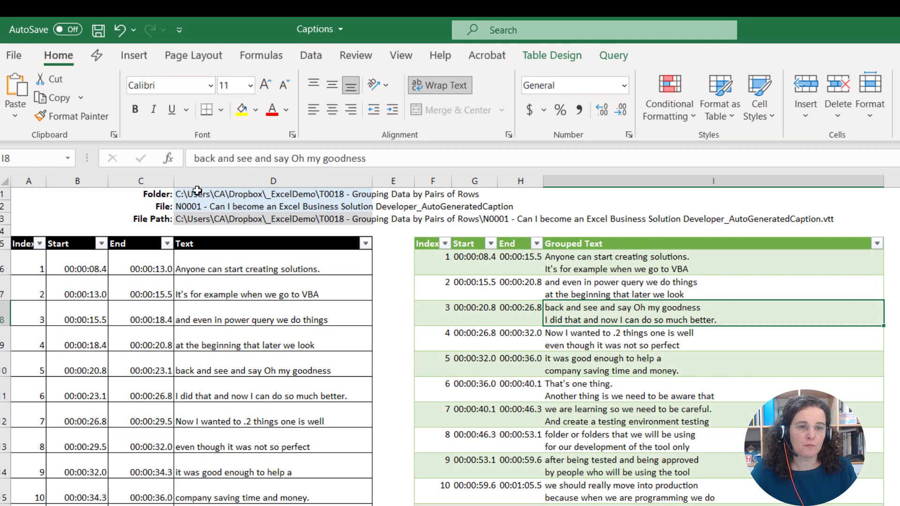
Review the Folder, File and File Path cells and the paired rows that depend on them in the CaptionsInPairs table
click(215, 219)
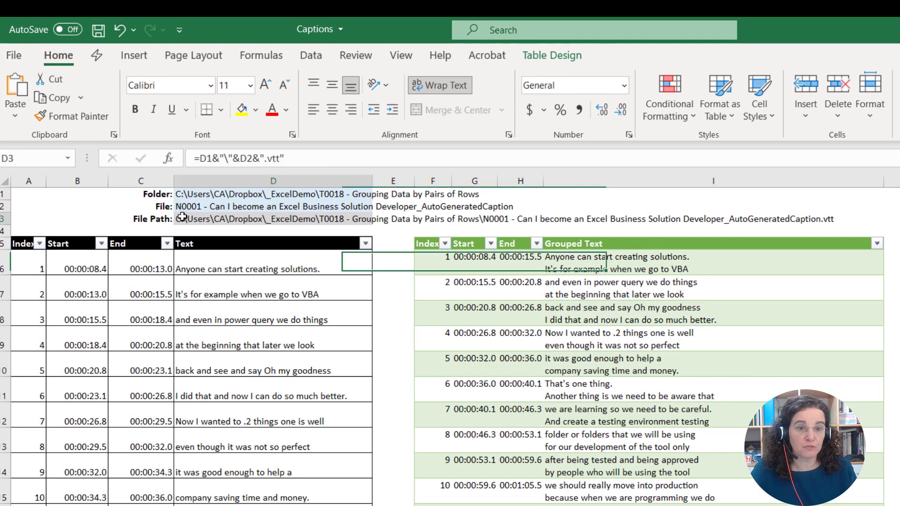
drag(199, 195, 202, 207)
click(233, 222)
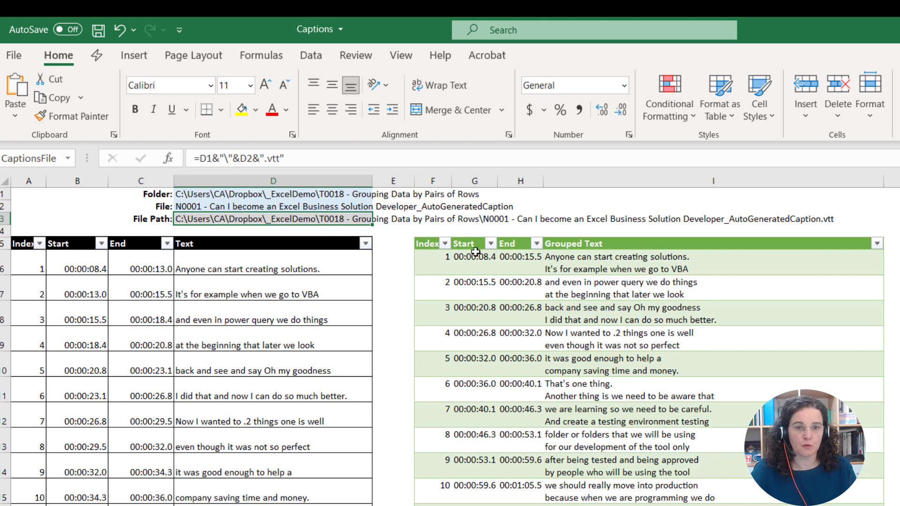
drag(440, 260, 726, 505)
click(602, 345)
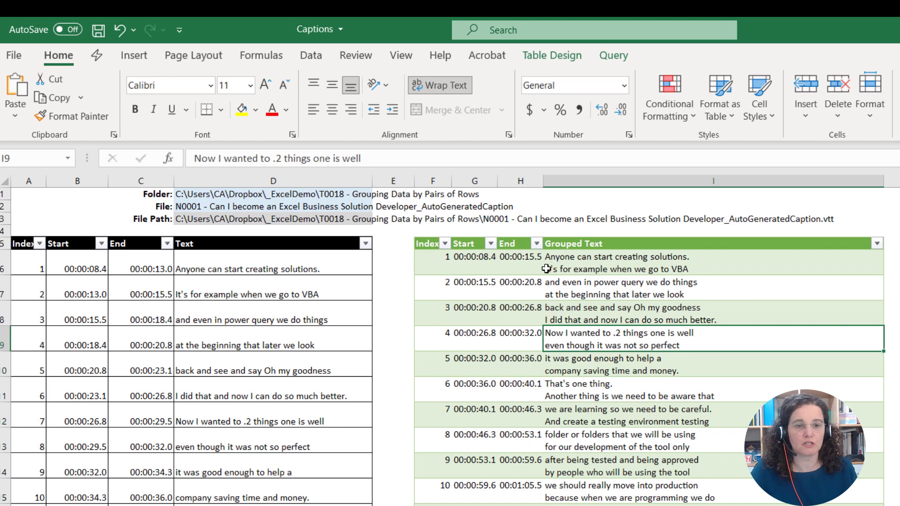
Change the Captions query to Only Create Connection, accepting the deletion of its table from the sheet
click(307, 269)
click(311, 55)
click(371, 79)
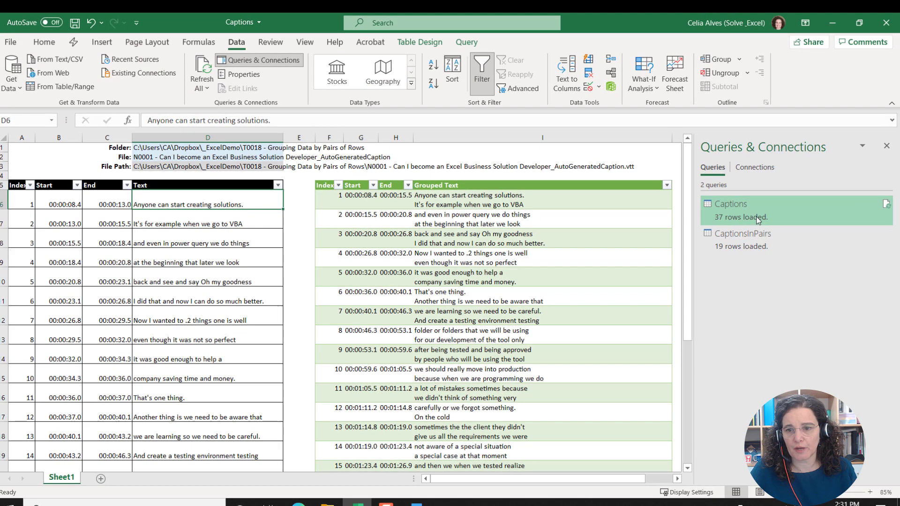
right_click(892, 265)
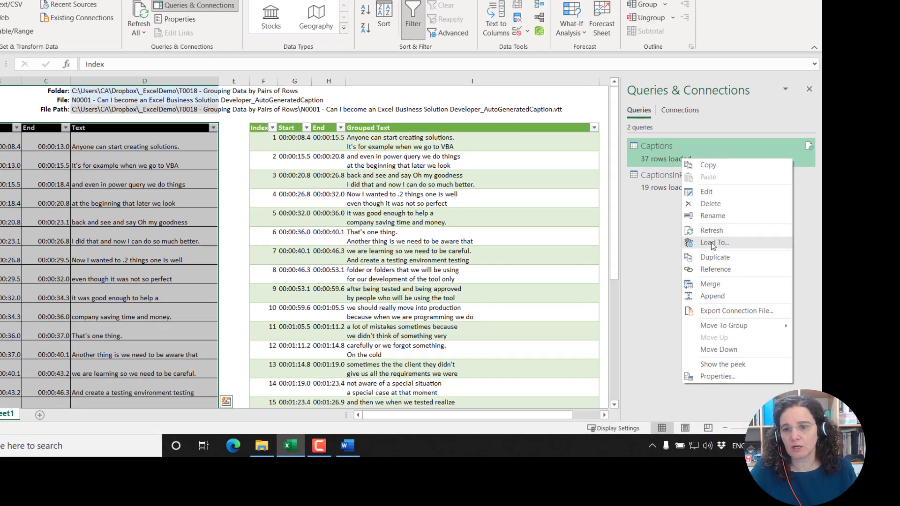
click(735, 258)
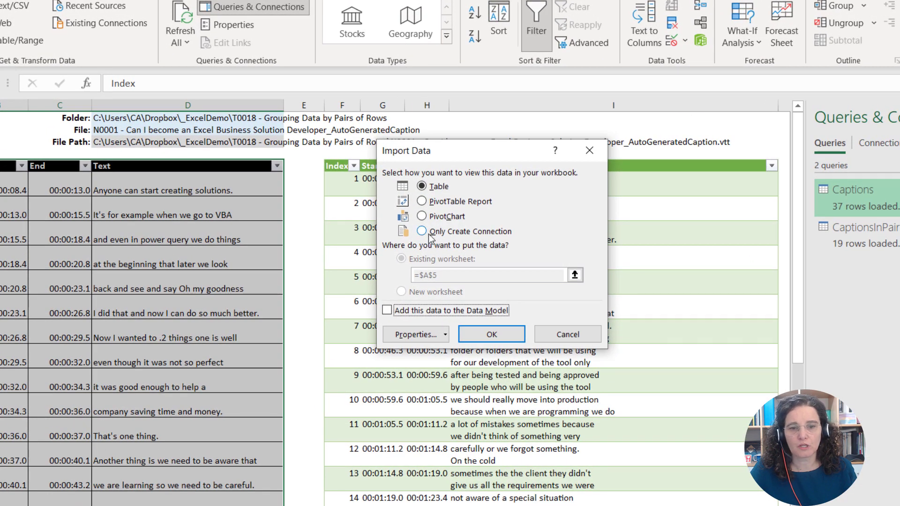
click(422, 231)
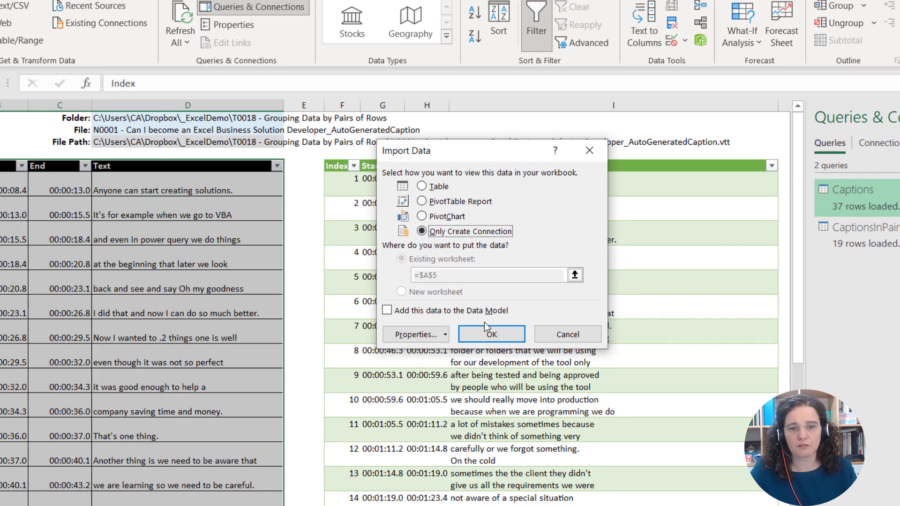
click(490, 334)
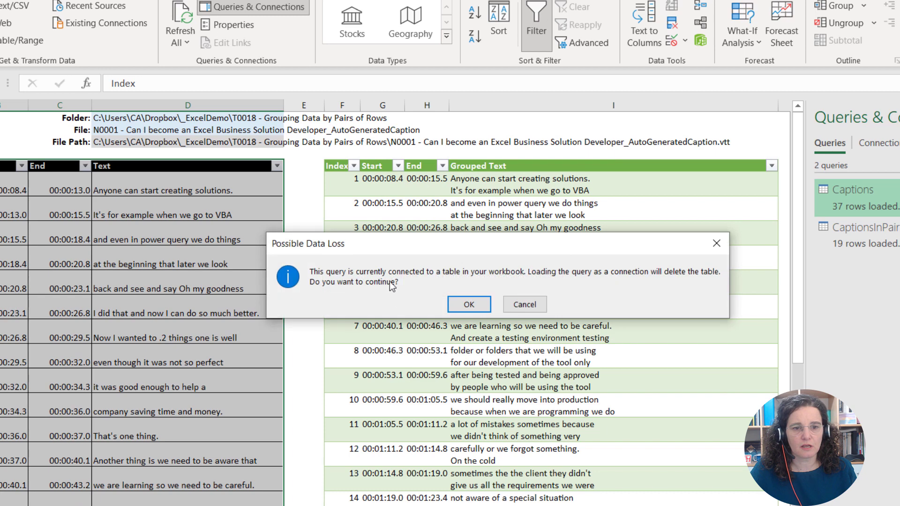
click(468, 306)
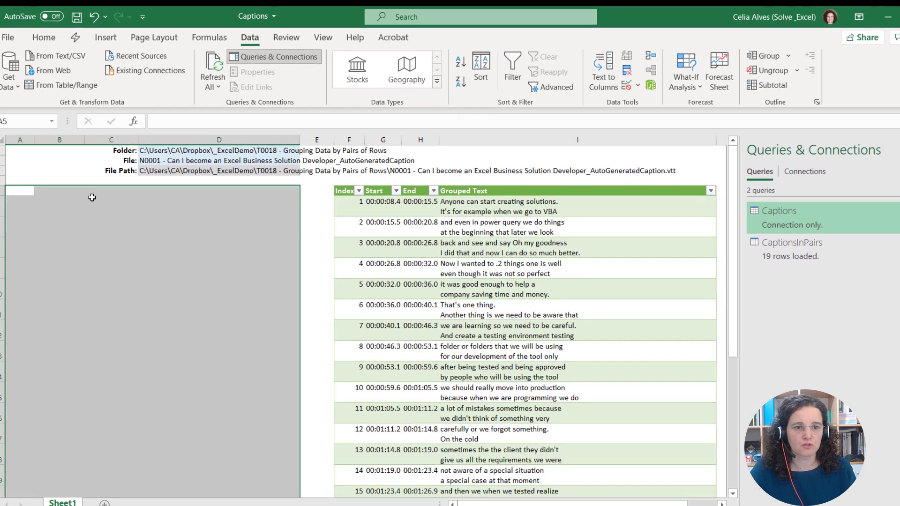
click(92, 198)
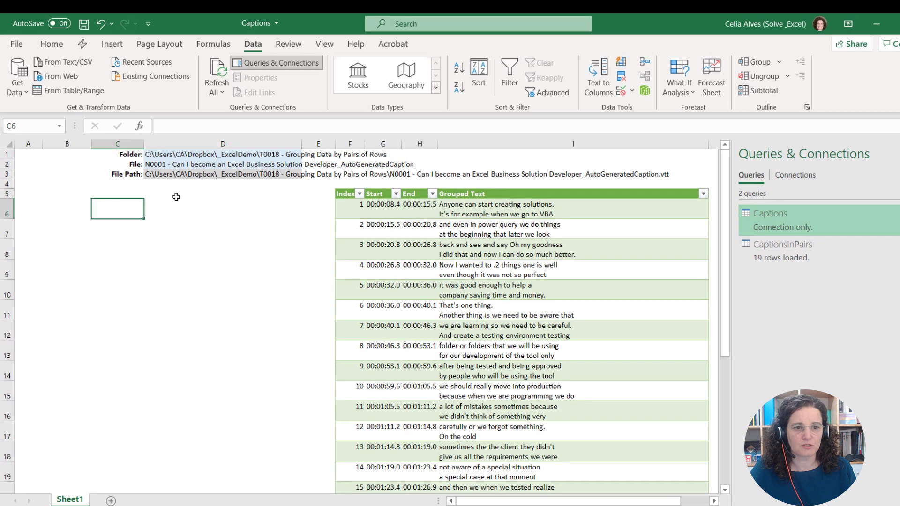
Move the entire CaptionsInPairs table, including its headers, so it starts at cell A5
click(338, 191)
click(341, 191)
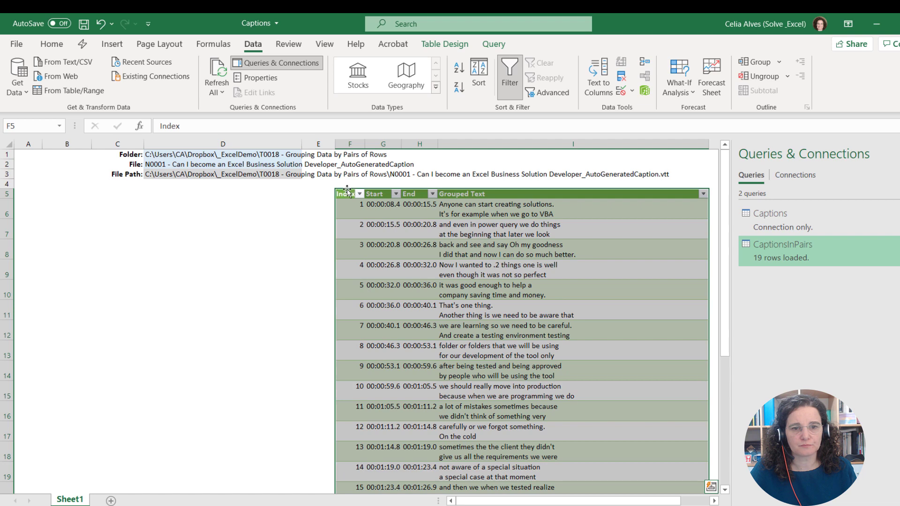
drag(347, 191, 271, 194)
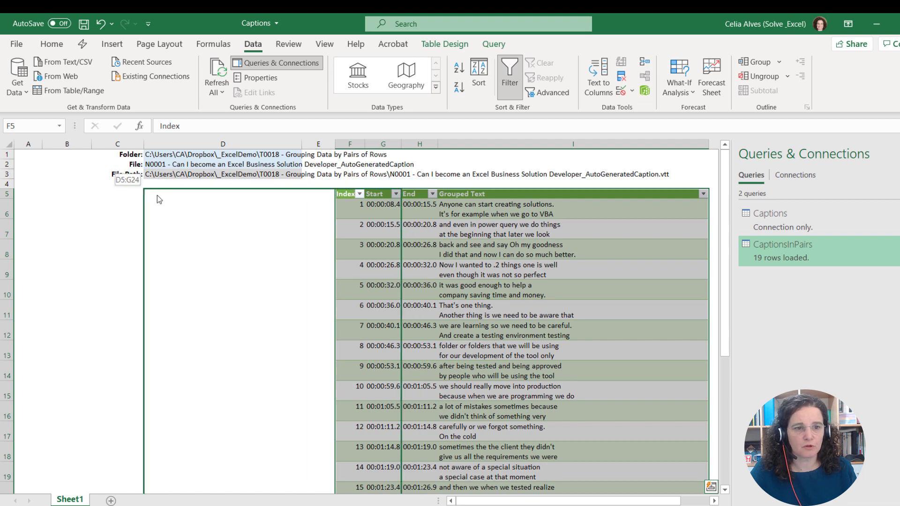
drag(157, 195, 42, 203)
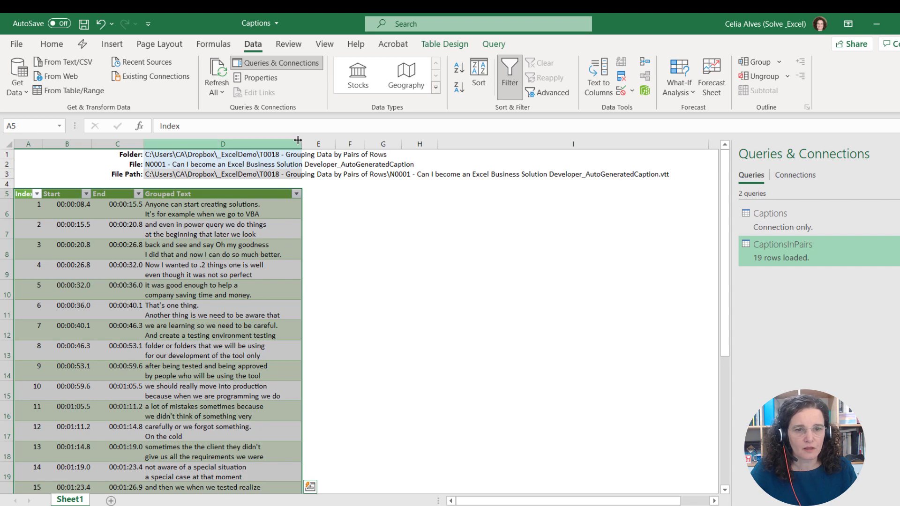
Widen column D so the Folder path and Grouped Text entries fit comfortably, and deselect the table
drag(302, 144, 401, 146)
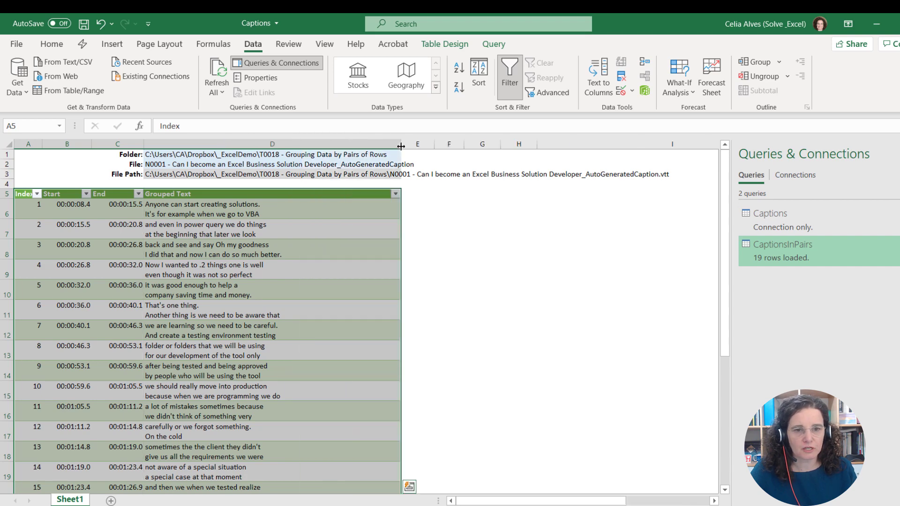
scroll(391, 266, up, 3)
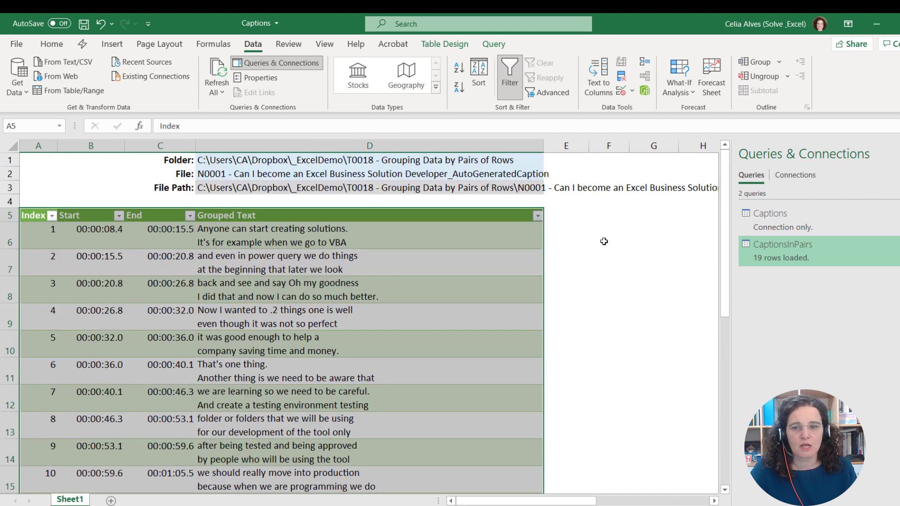
click(490, 257)
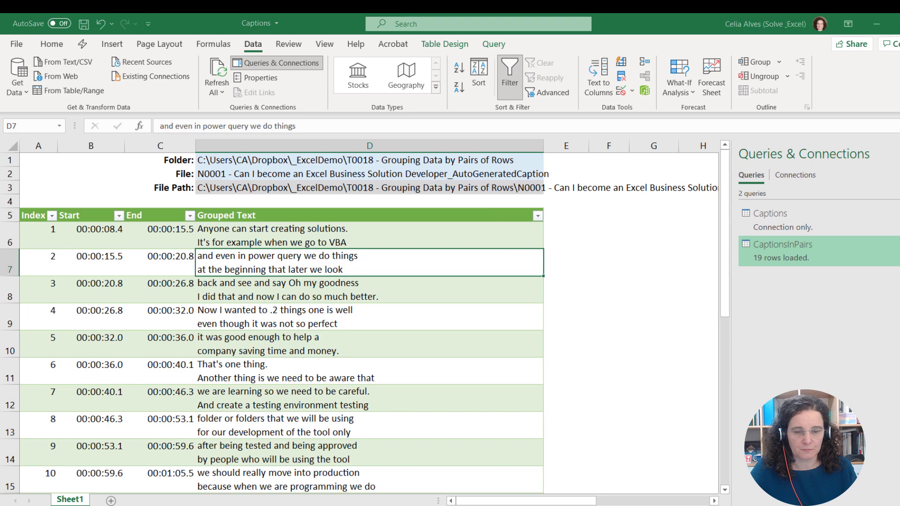
Copy the path of the T0018 - Grouping Data by Pairs of Rows folder from File Explorer into Folder cell D1 in Excel
key(alt+Tab)
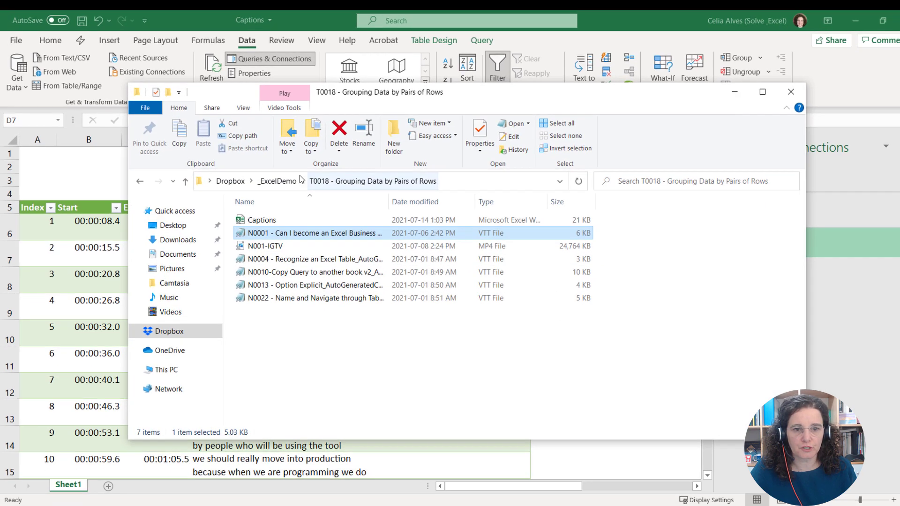
drag(220, 212, 172, 212)
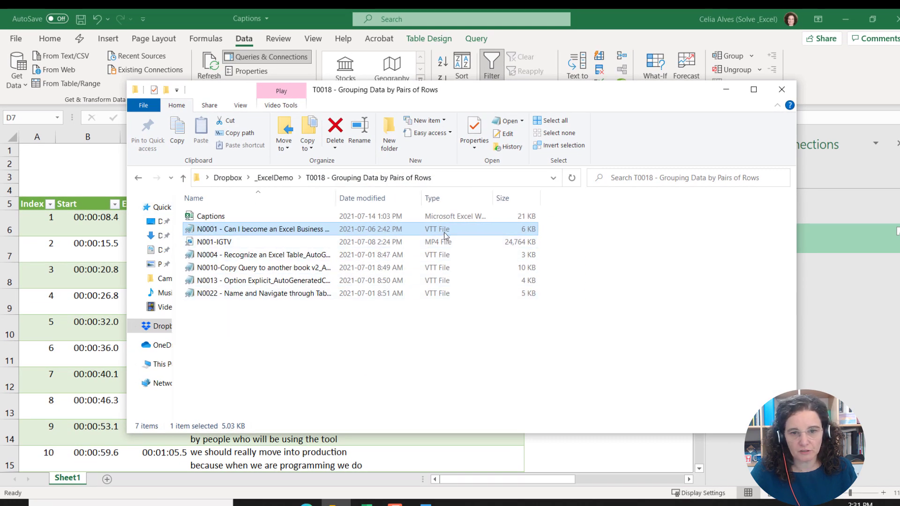
click(440, 256)
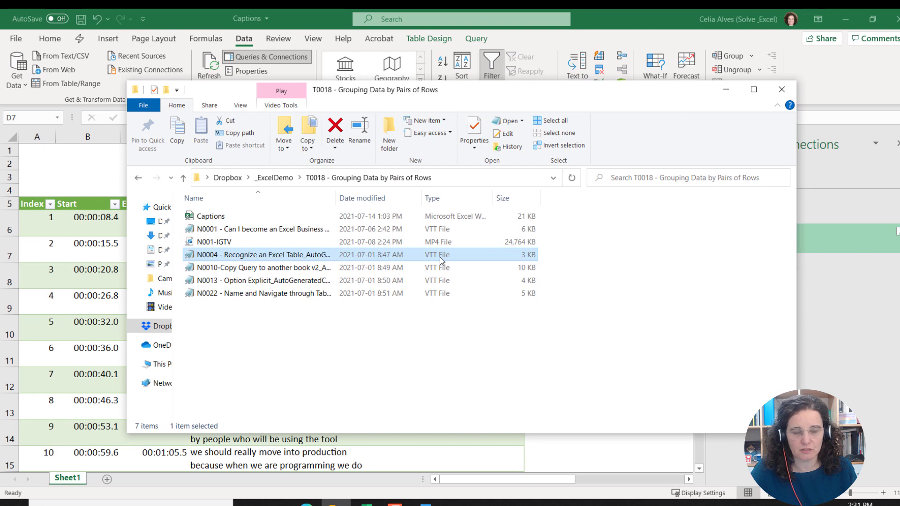
click(215, 255)
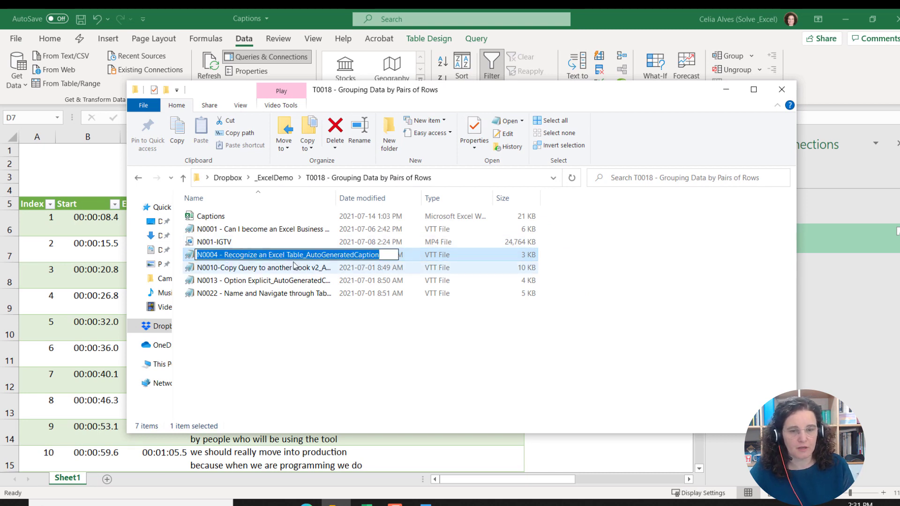
click(466, 174)
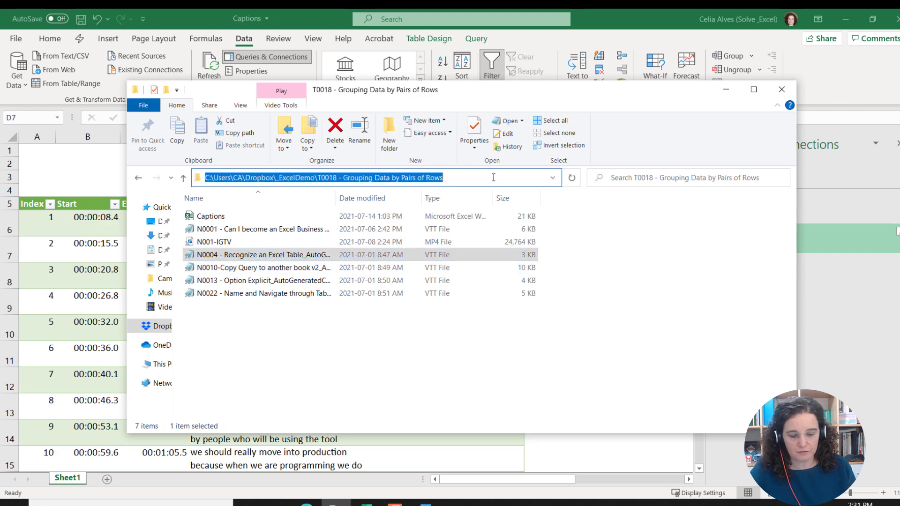
click(814, 289)
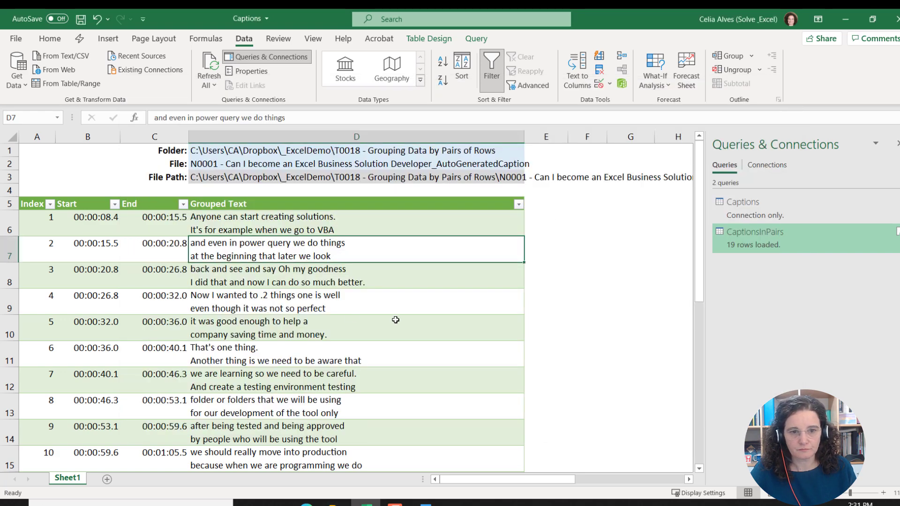
click(267, 155)
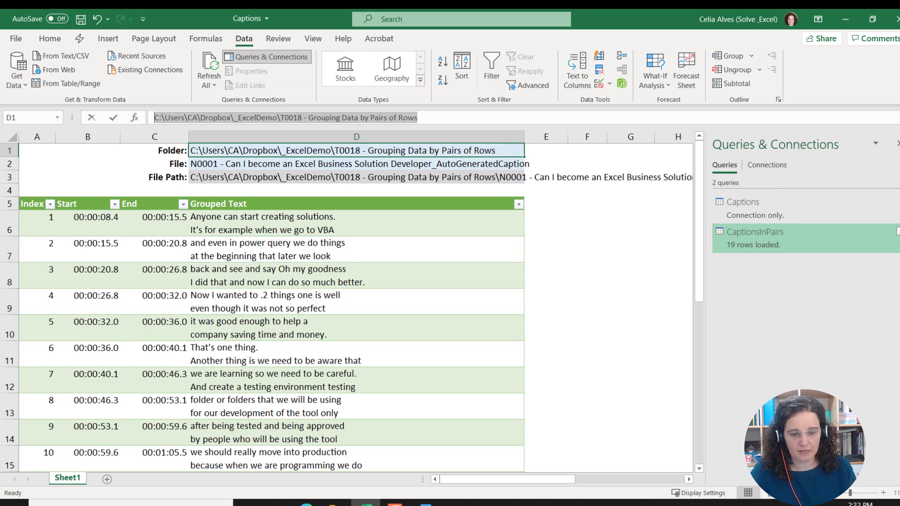
key(Return)
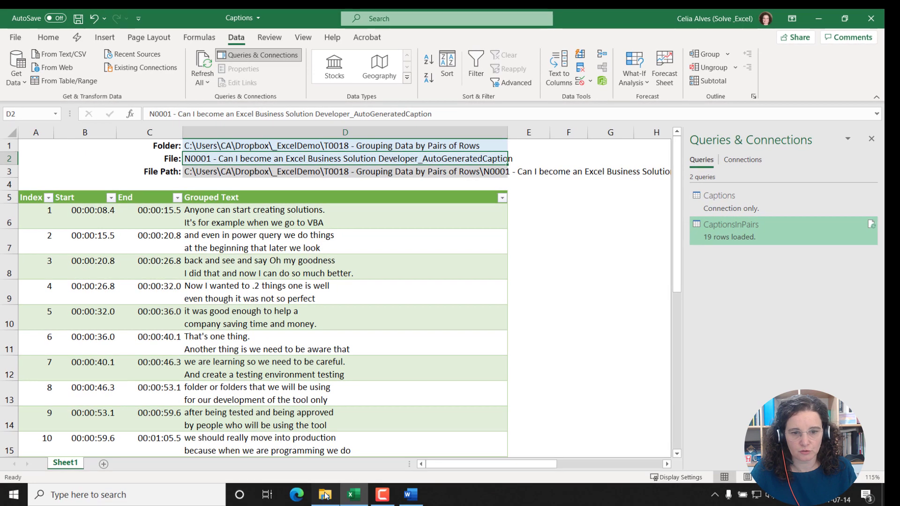
Switch to File Explorer and copy the file name N0004 - Recognize an Excel Table_AutoGeneratedCaption without renaming the file
click(326, 495)
click(224, 248)
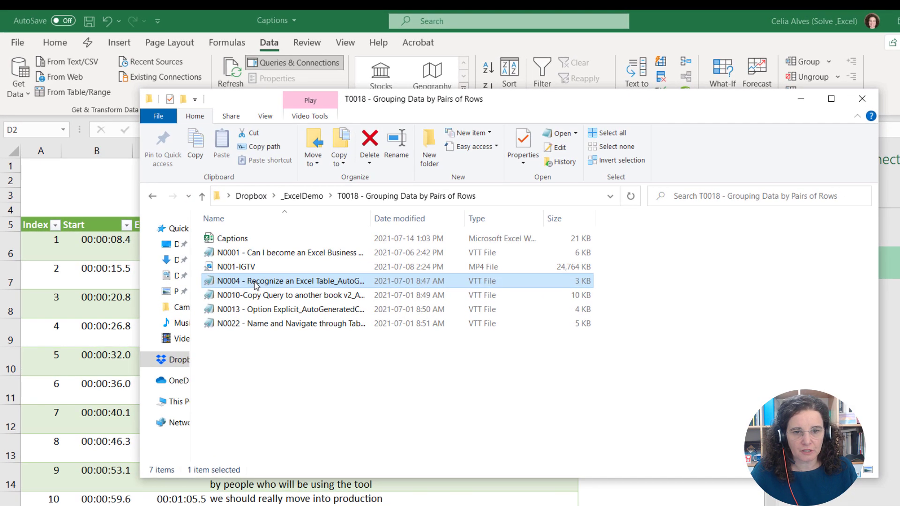
click(224, 249)
key(ctrl+c)
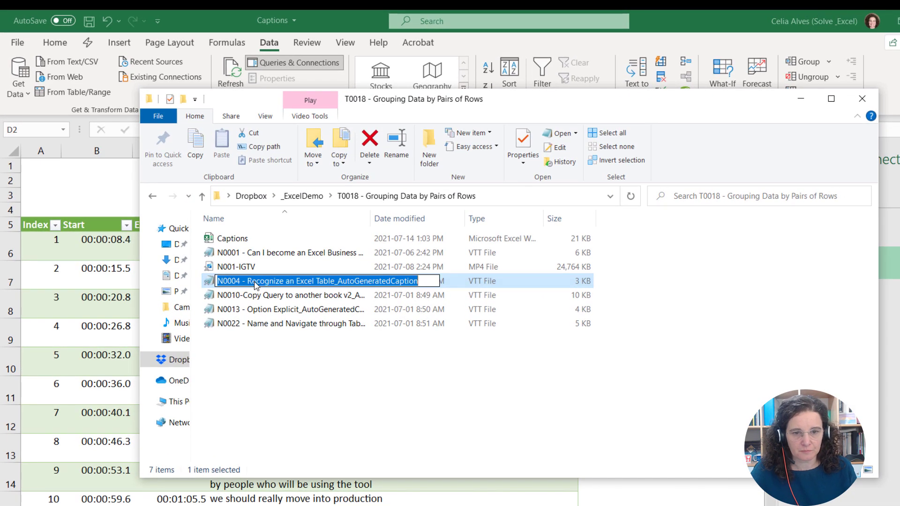
key(Escape)
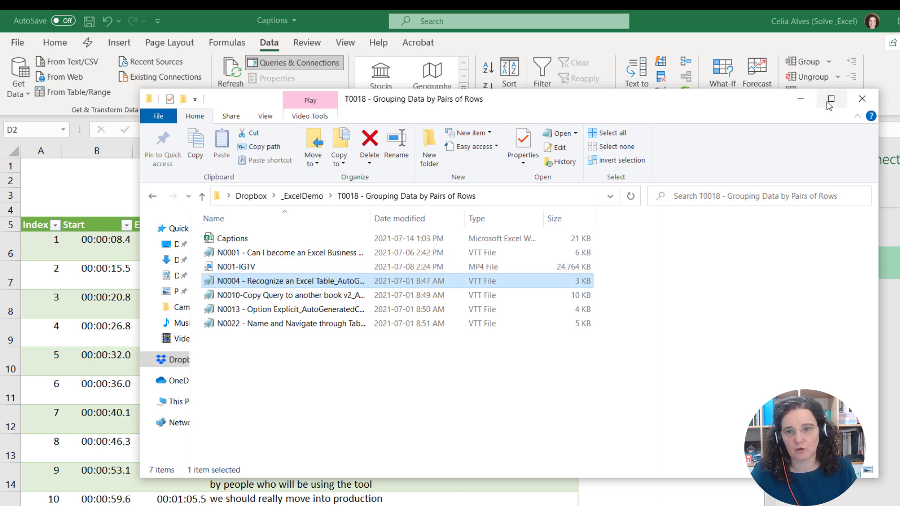
Return to the Excel workbook and replace the File entry in D2 with the copied name N0004 - Recognize an Excel Table_AutoGeneratedCaption
click(804, 98)
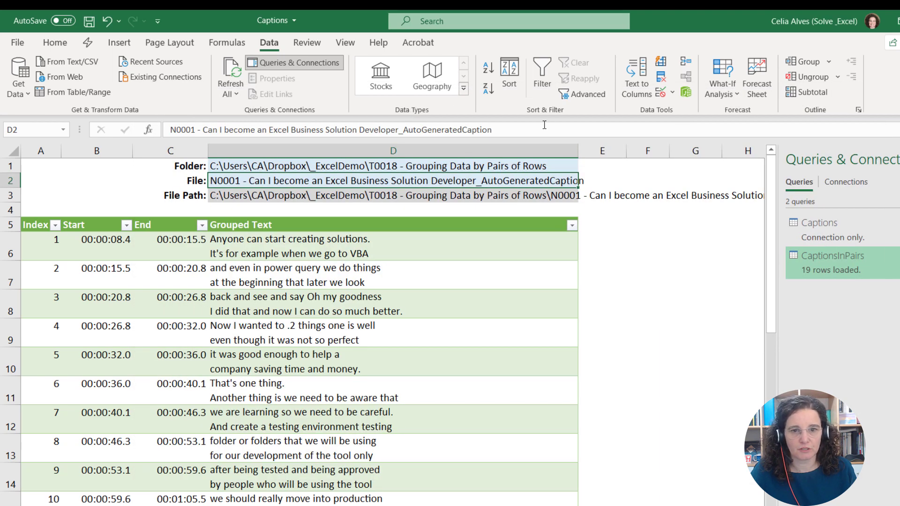
drag(544, 124, 7, 125)
key(ctrl+v)
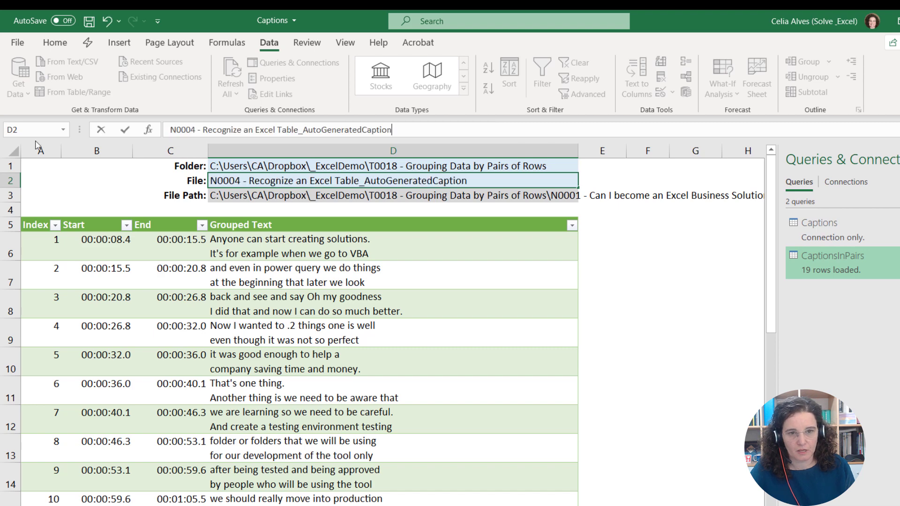
key(Return)
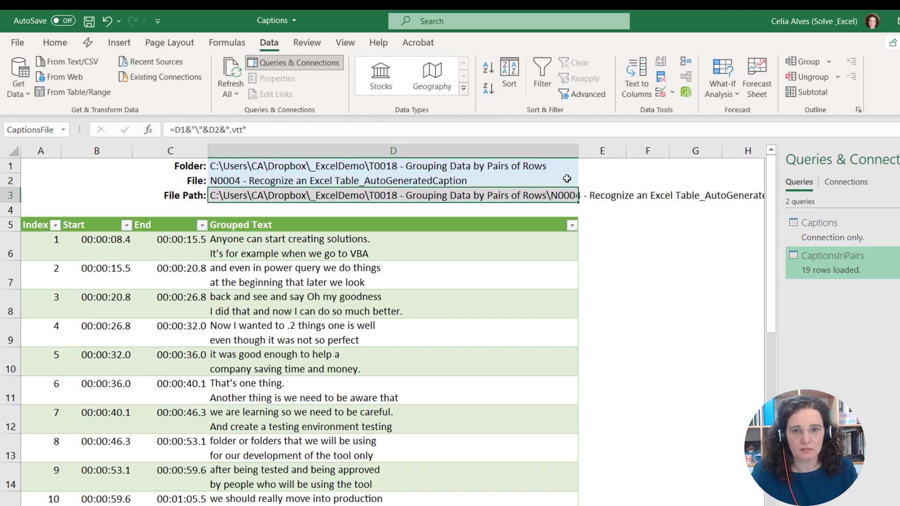
Examine the File Path formula in D3 and the CaptionsFile reference in the Captions query's Source0 step, then return to the worksheet
key(F2)
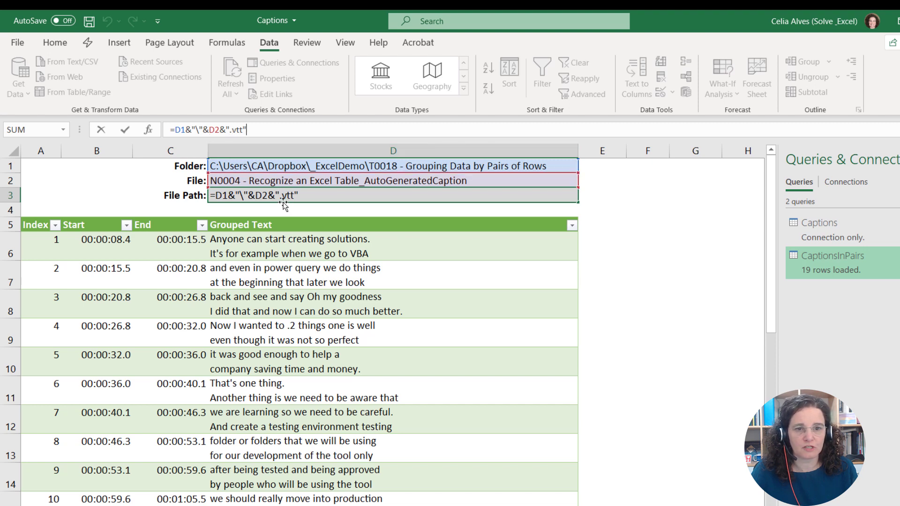
key(ctrl+Return)
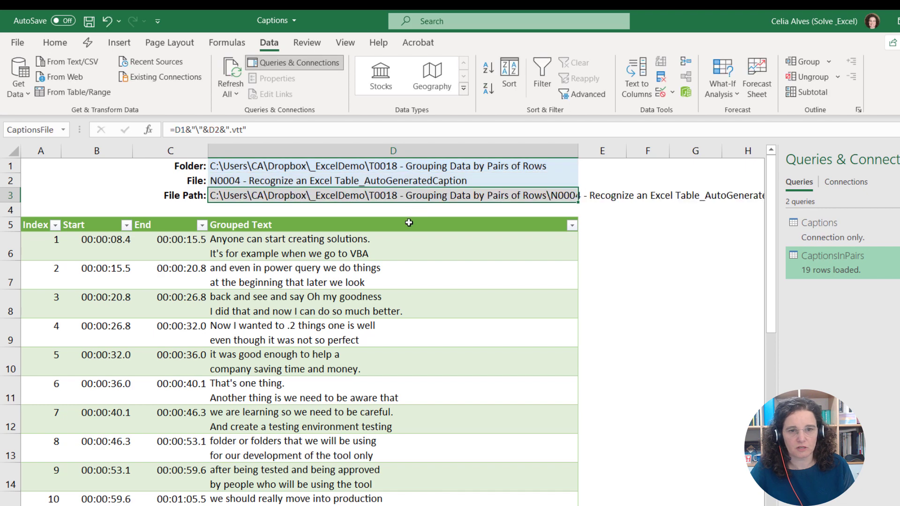
double_click(842, 224)
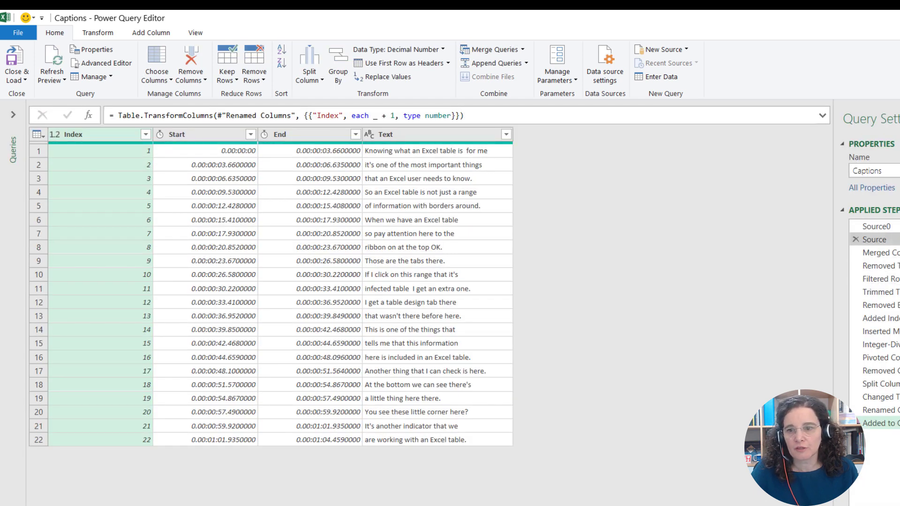
click(879, 227)
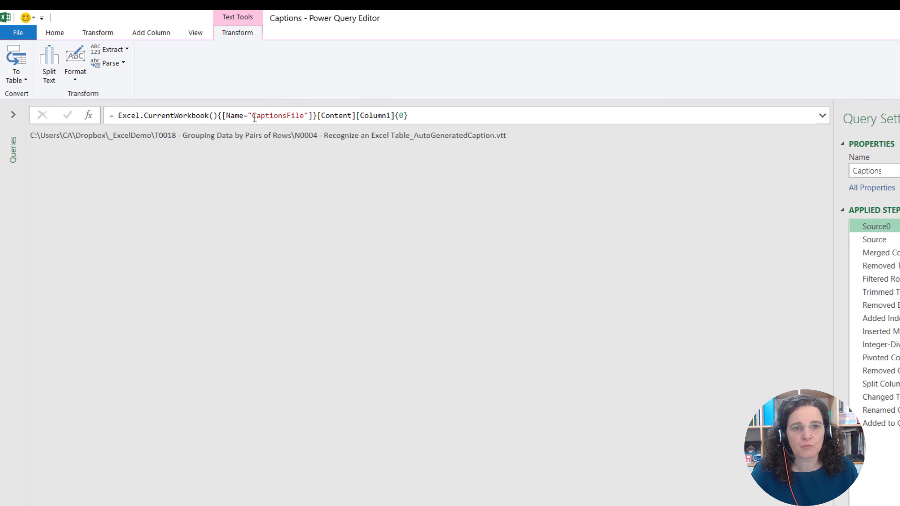
drag(253, 115, 309, 116)
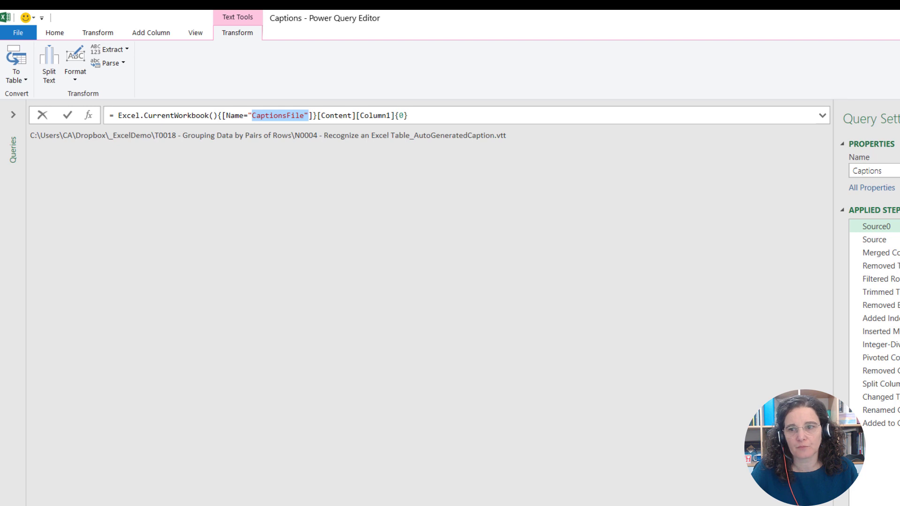
key(alt+Tab)
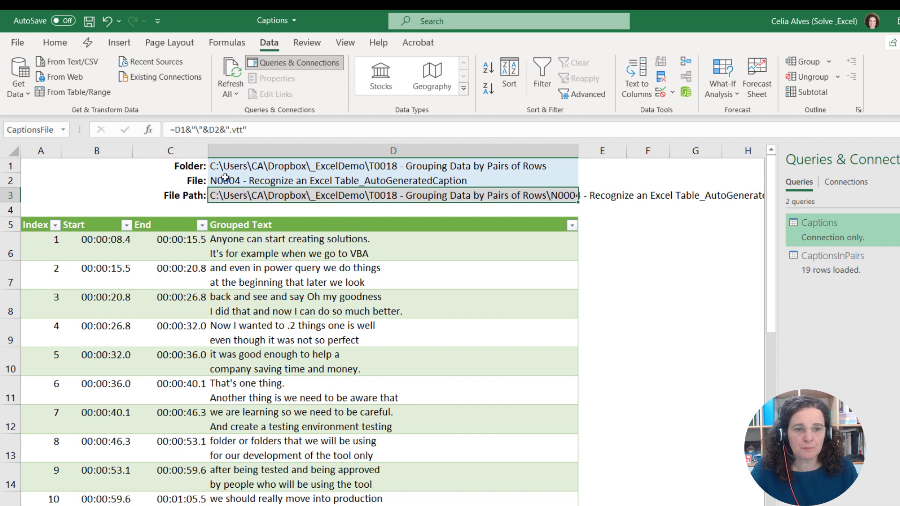
Refresh the CaptionsInPairs query so its table loads the captions from the newly specified file
click(872, 276)
right_click(855, 269)
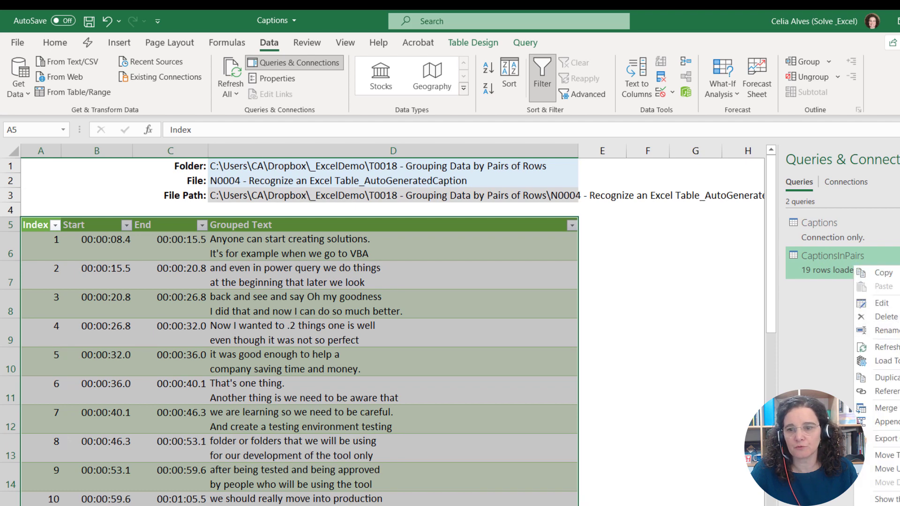
click(885, 347)
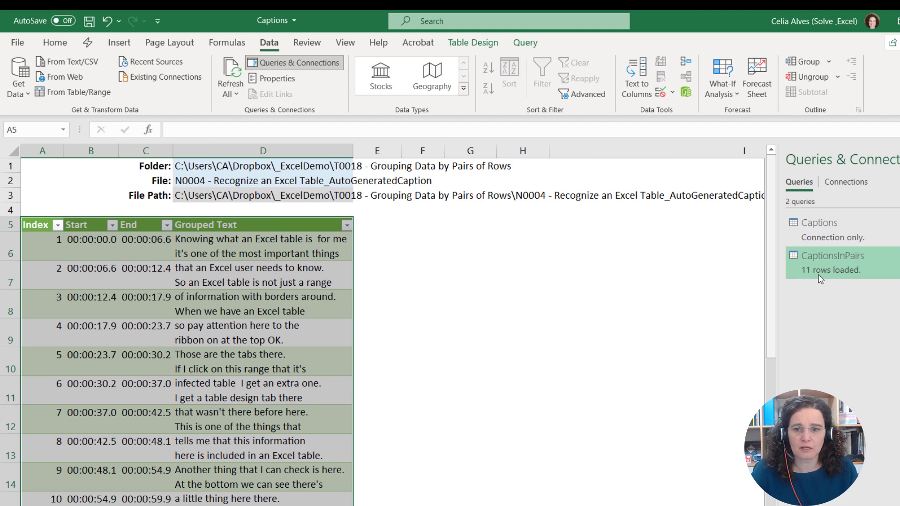
Review the refreshed CaptionsInPairs table down to its last row and check the paired text in the first Grouped Text cells
scroll(354, 302, down, 3)
scroll(354, 302, up, 2)
scroll(354, 301, down, 2)
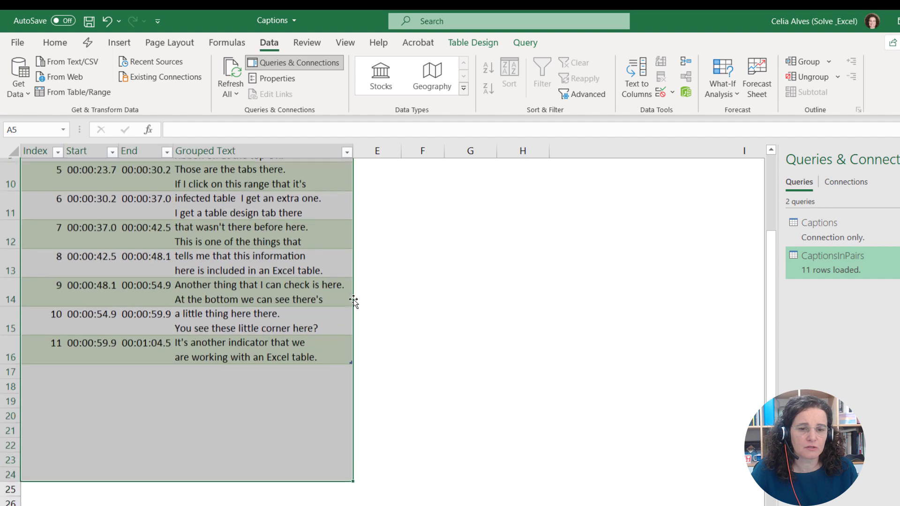
click(380, 325)
scroll(382, 325, up, 3)
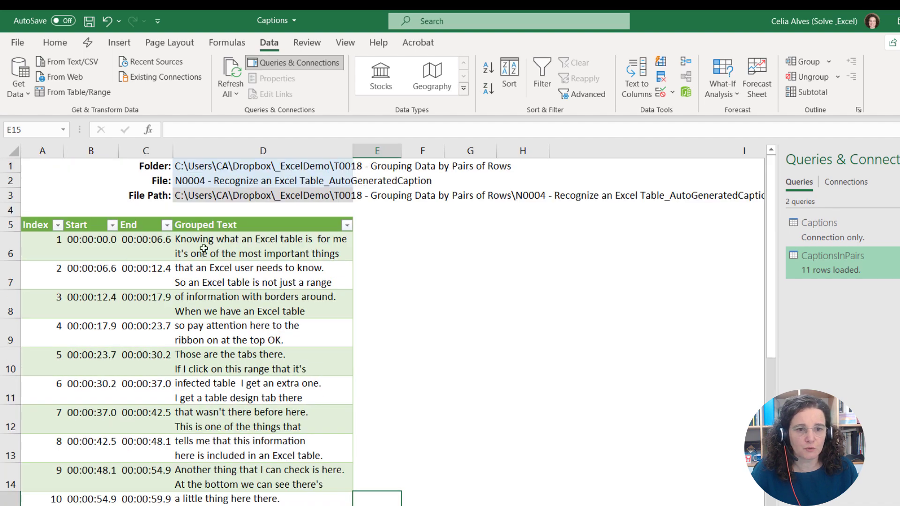
click(203, 248)
click(211, 275)
click(219, 300)
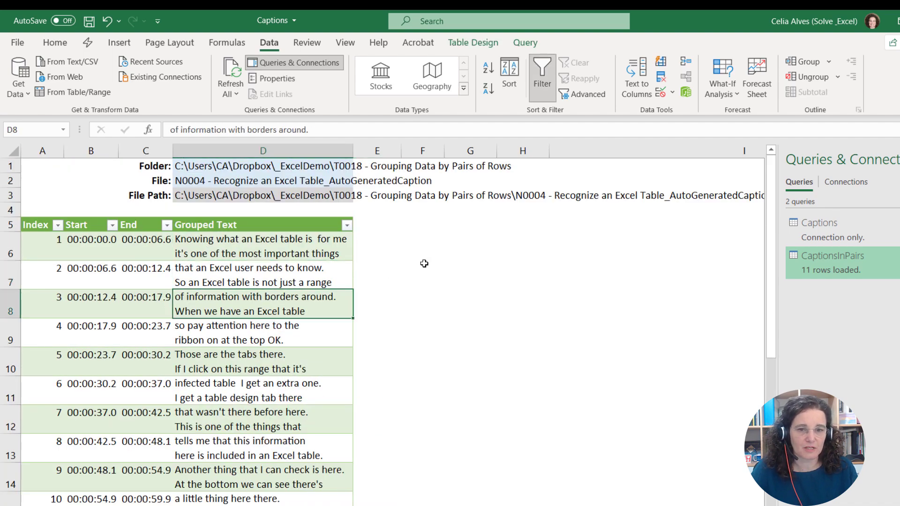